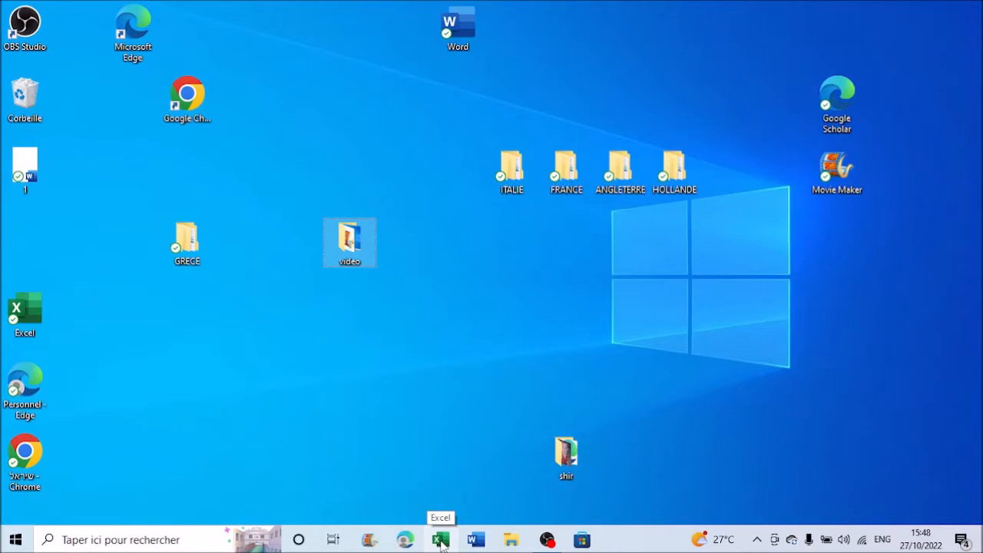
- Open Excel and create a new blank workbook
{"action": "left_click", "coordinate": [441, 541]}
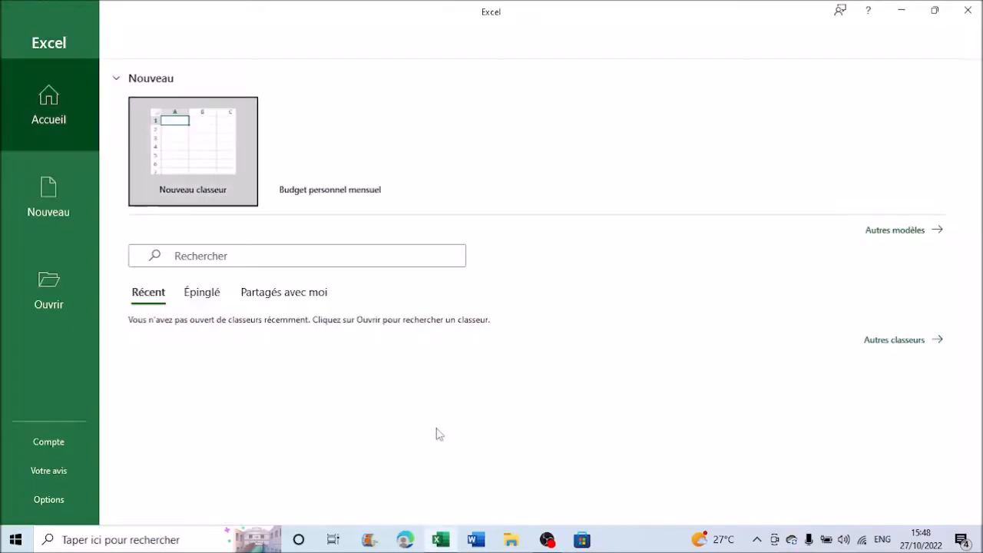
{"action": "left_click", "coordinate": [196, 151]}
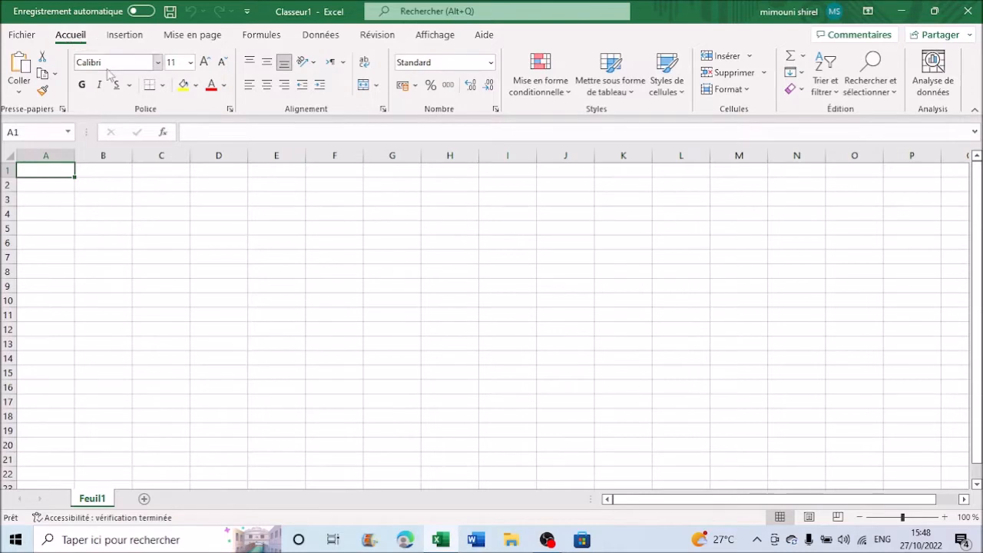
{"action": "left_click", "coordinate": [117, 212]}
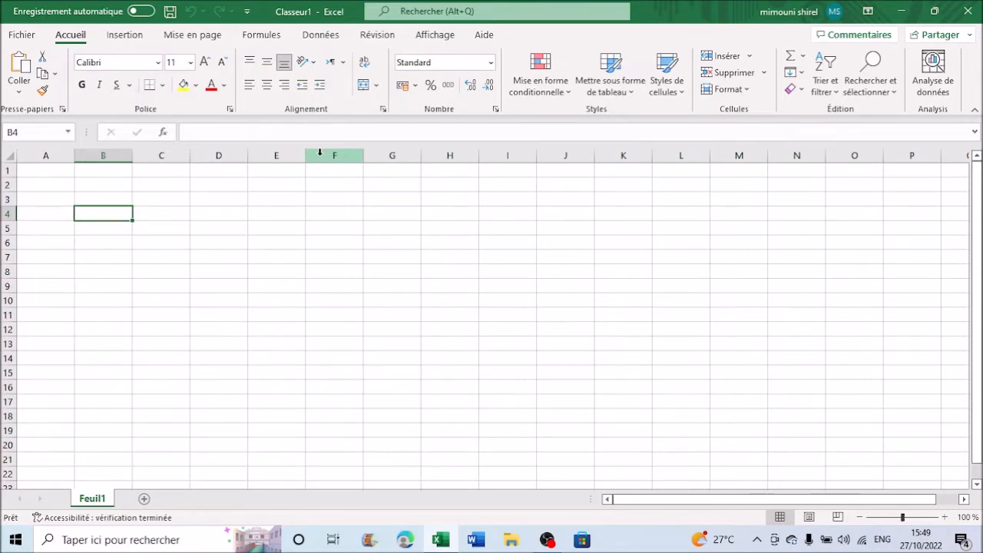
- Enter the row labels PAPA in cell A2 and MAMAN in cell A3
{"action": "left_click", "coordinate": [67, 184]}
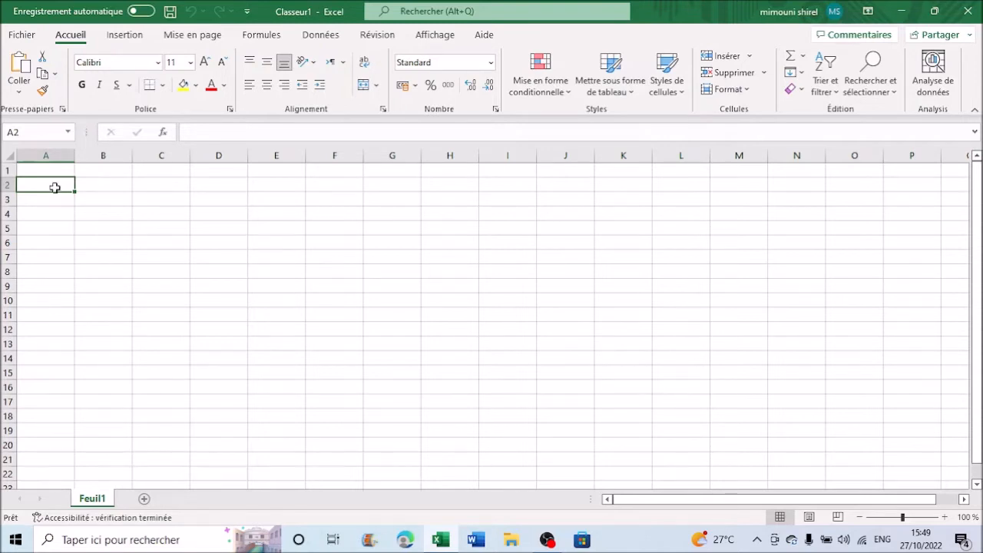
{"action": "type", "text": "PAPA"}
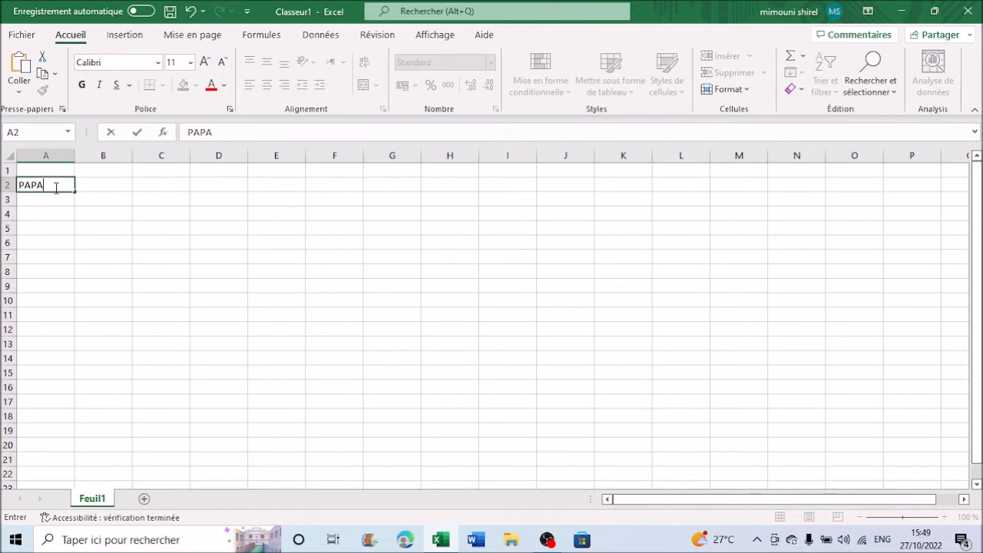
{"action": "key", "text": "Return"}
{"action": "type", "text": "MAMAN"}
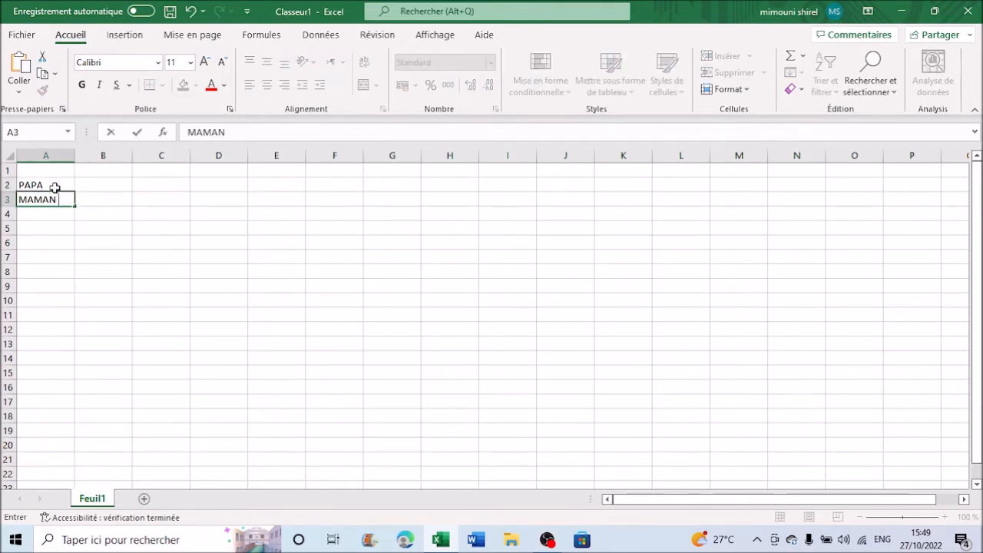
{"action": "key", "text": "Return"}
- Enter the row labels FILS 1 in cell A4 and FILS 2 in cell A5
{"action": "type", "text": "F"}
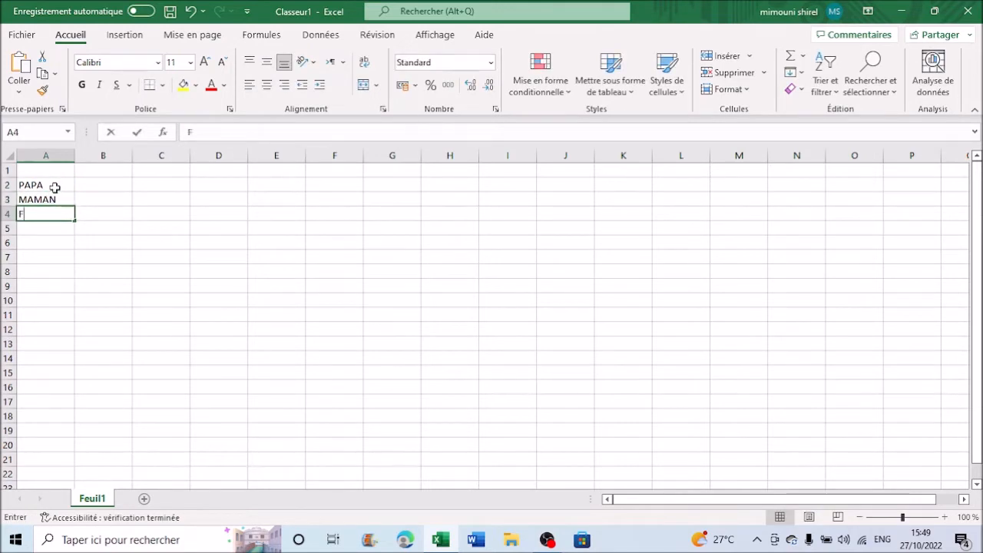
{"action": "type", "text": "ILS FIL"}
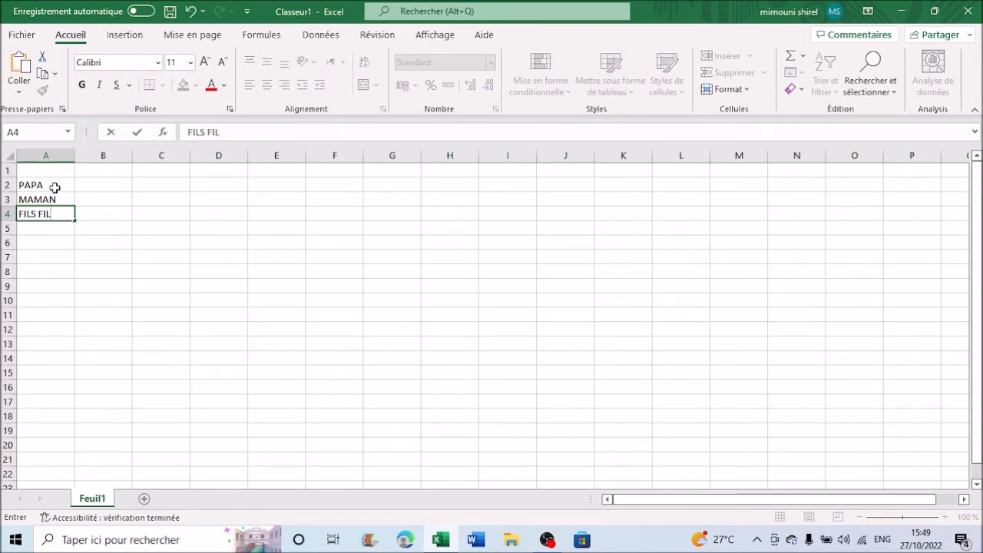
{"action": "key", "text": "BackSpace"}
{"action": "key", "text": "BackSpace"}
{"action": "key", "text": "BackSpace"}
{"action": "key", "text": "BackSpace"}
{"action": "type", "text": "1"}
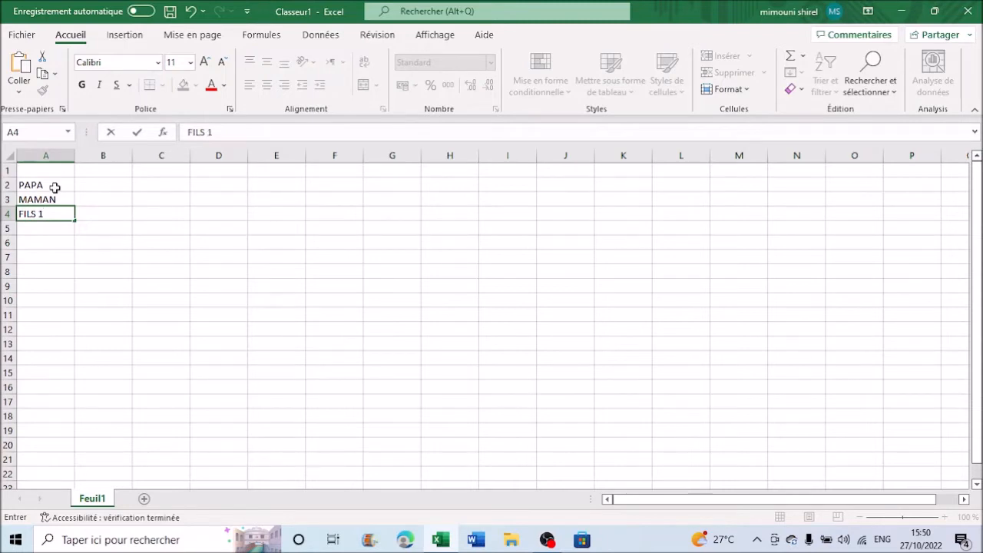
{"action": "key", "text": "Return"}
{"action": "type", "text": "FILS 1"}
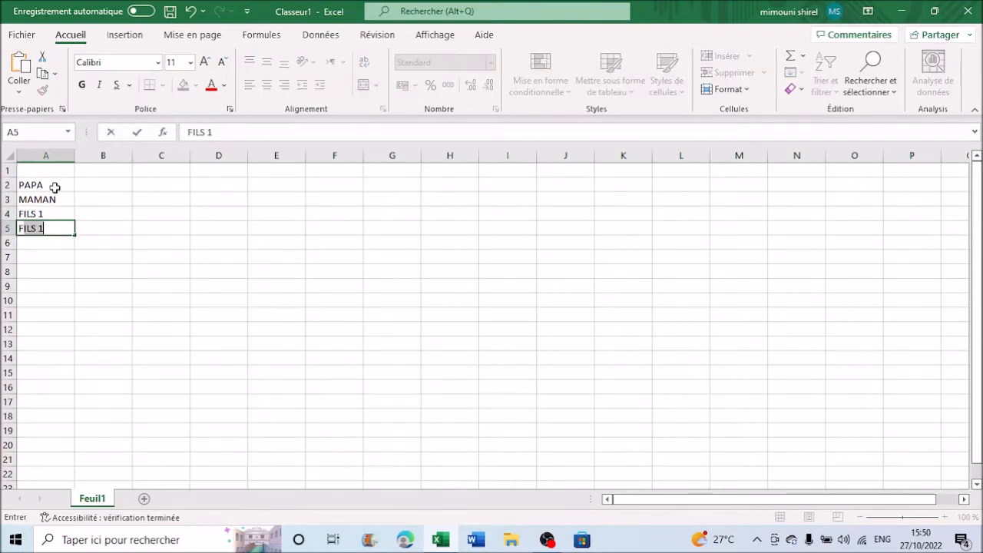
{"action": "key", "text": "BackSpace"}
{"action": "type", "text": "2"}
{"action": "key", "text": "Return"}
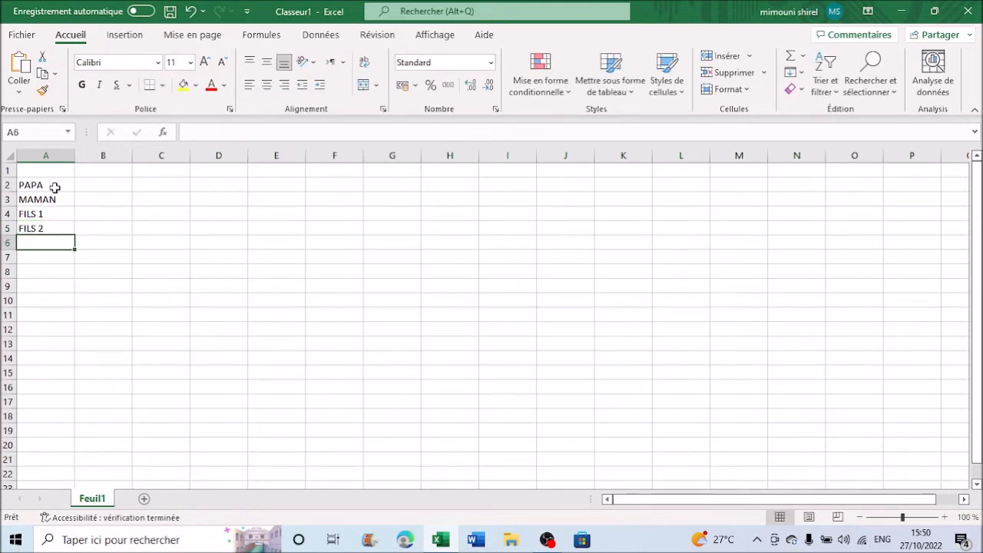
- Enter the row labels FILLE 1 in cell A6 and FILLE 2 in cell A7
{"action": "type", "text": "FILLE"}
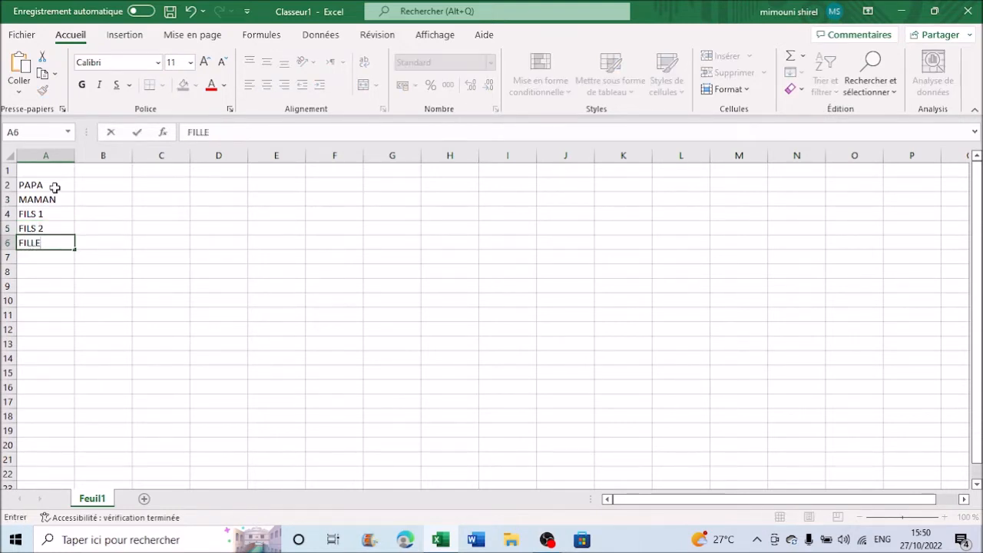
{"action": "type", "text": " 1"}
{"action": "key", "text": "Return"}
{"action": "type", "text": "FILLE 2"}
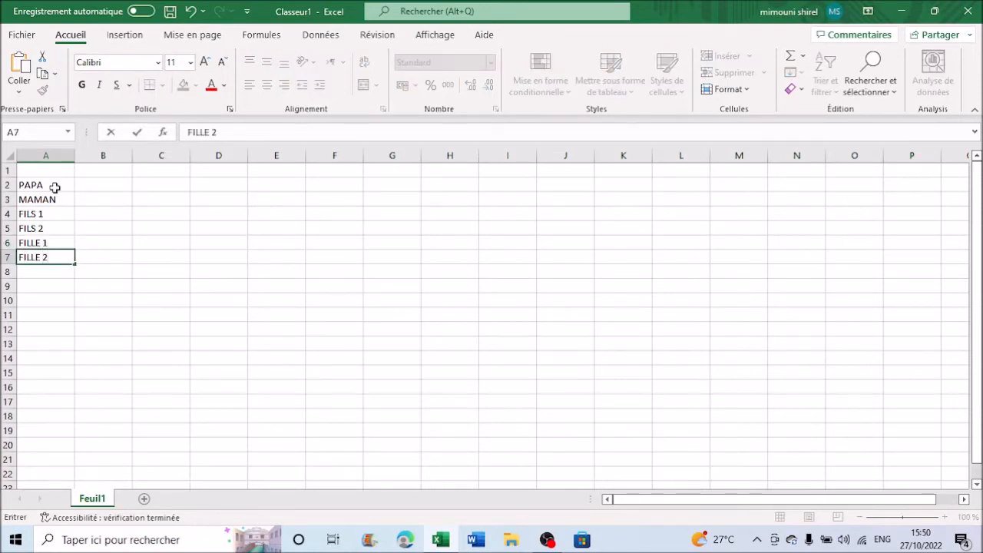
{"action": "key", "text": "Return"}
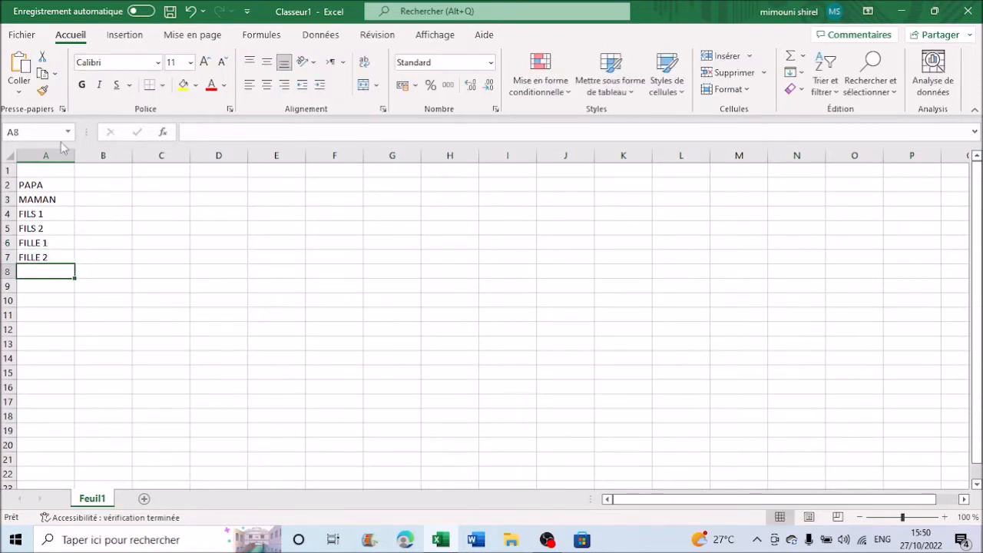
- Enter the header ARGENT JANVIER in cell B1 and widen column B to fit it
{"action": "left_click", "coordinate": [101, 171]}
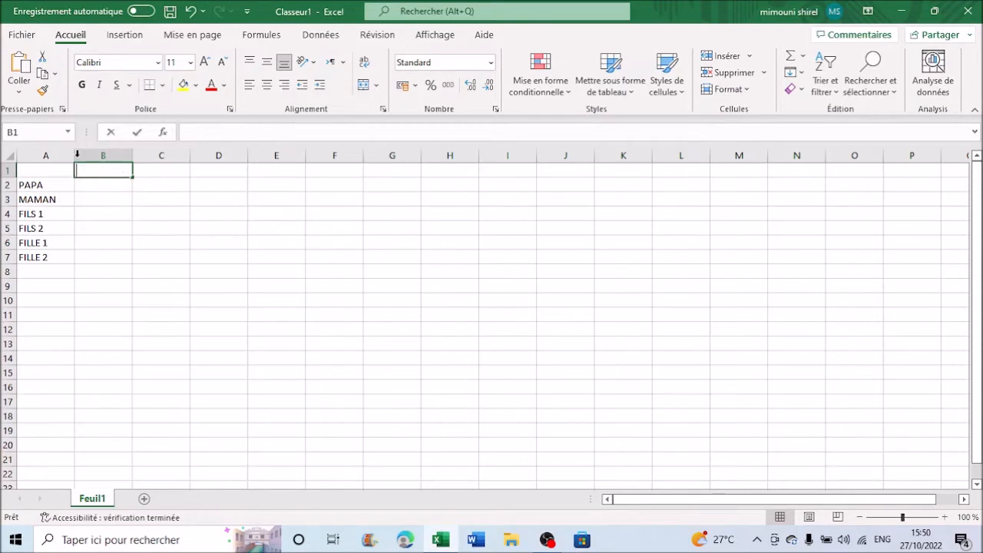
{"action": "type", "text": "ARGENT JAN"}
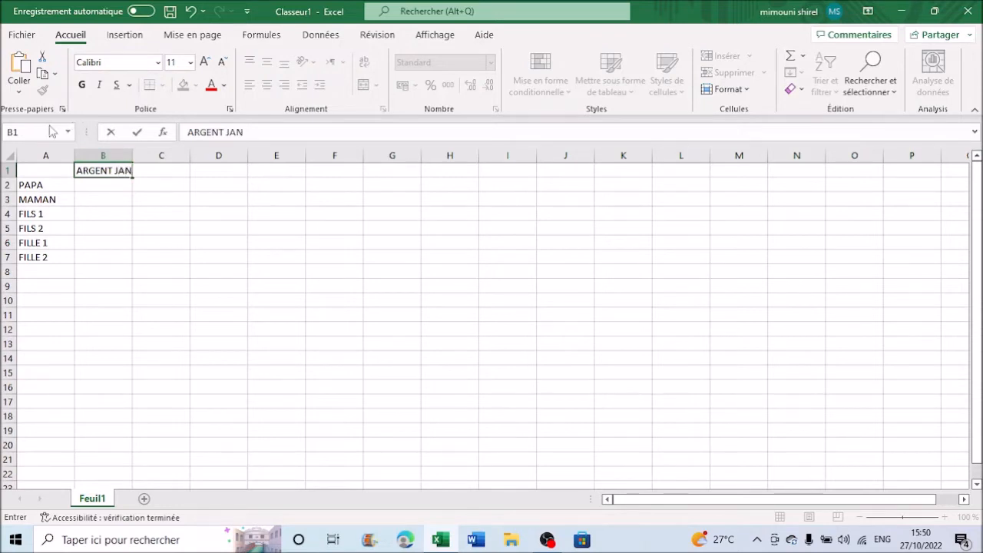
{"action": "type", "text": "VIER"}
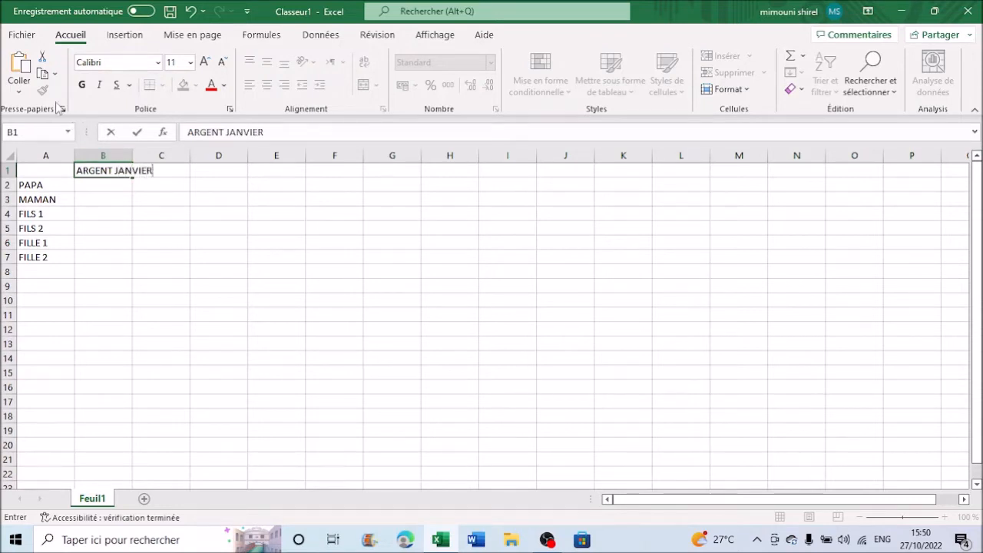
{"action": "left_click", "coordinate": [127, 214]}
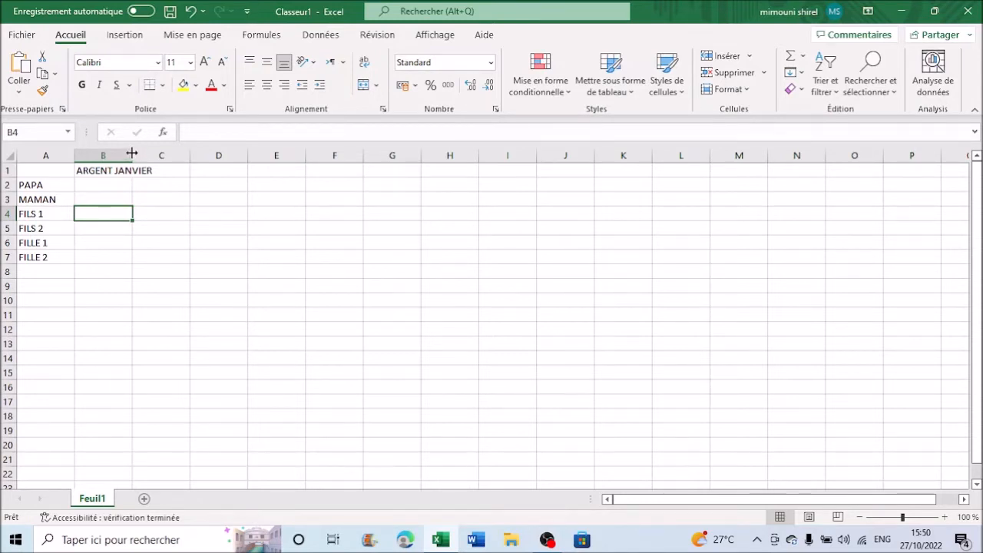
{"action": "left_click_drag", "start_coordinate": [132, 153], "coordinate": [162, 158]}
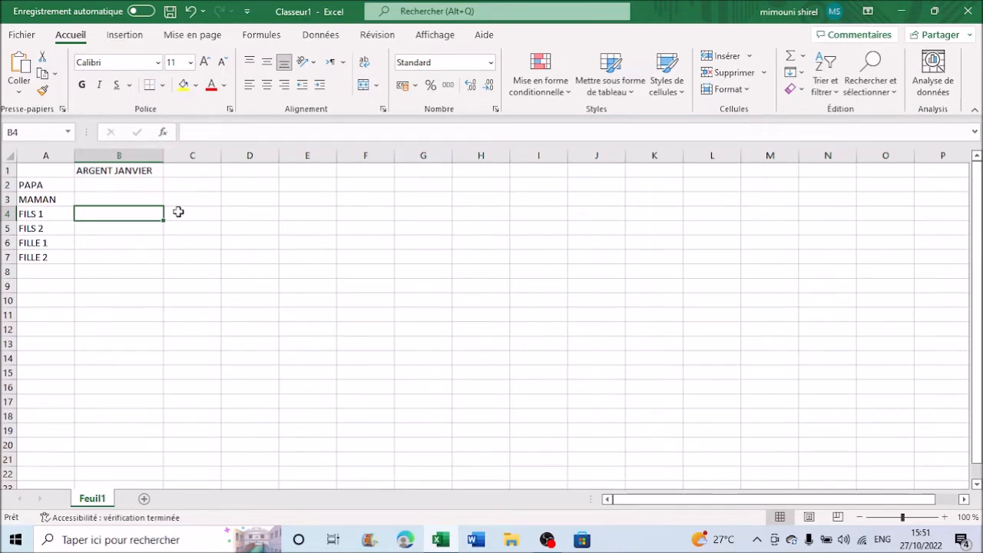
- Enter the header ARGENT FEVIER in cell C1 and widen column C to fit it
{"action": "left_click", "coordinate": [186, 171]}
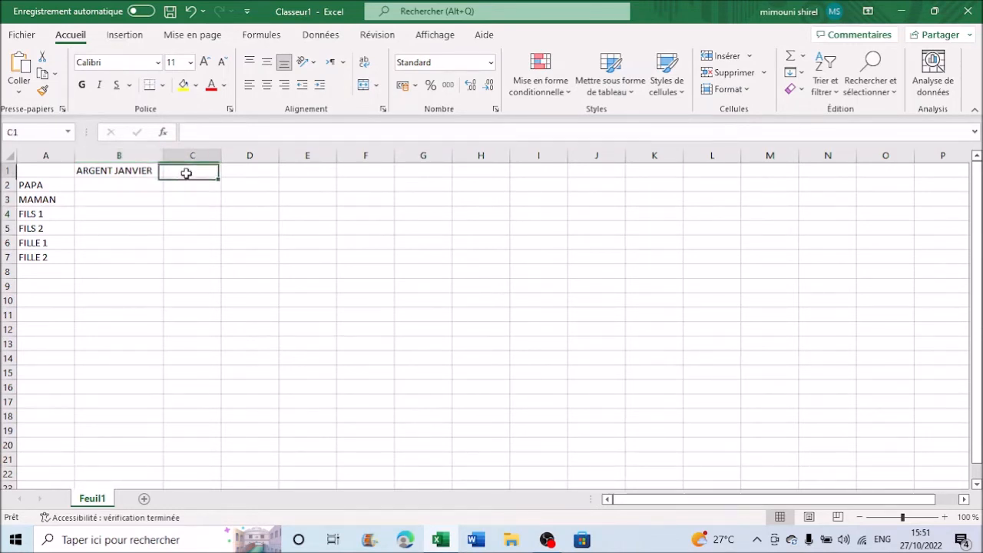
{"action": "left_click", "coordinate": [161, 171]}
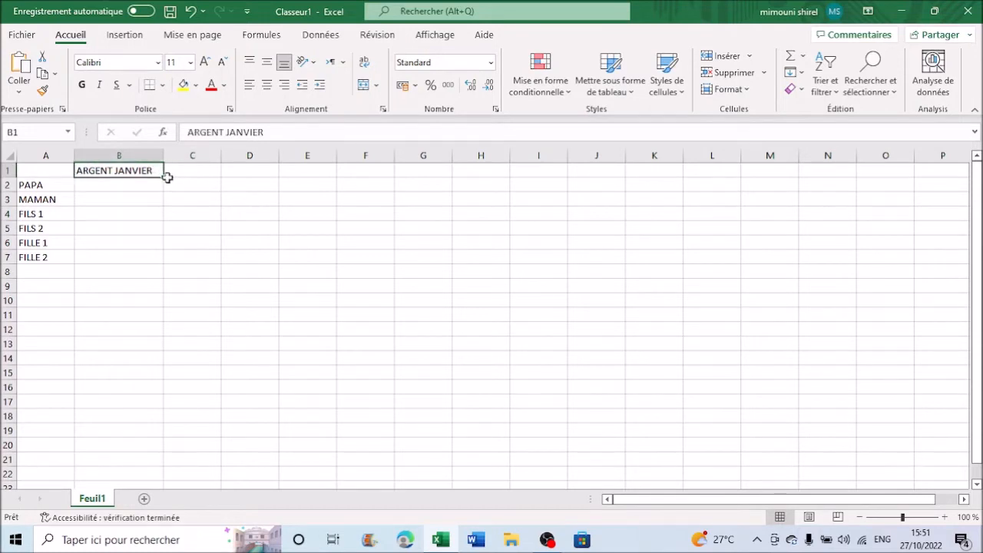
{"action": "left_click", "coordinate": [182, 169]}
{"action": "type", "text": "A"}
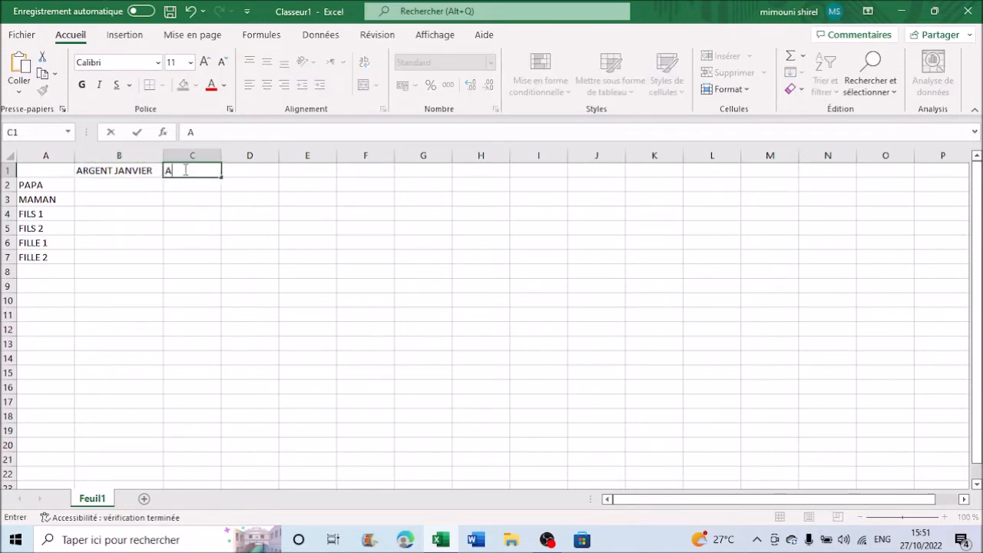
{"action": "type", "text": "RGENT FEVIER"}
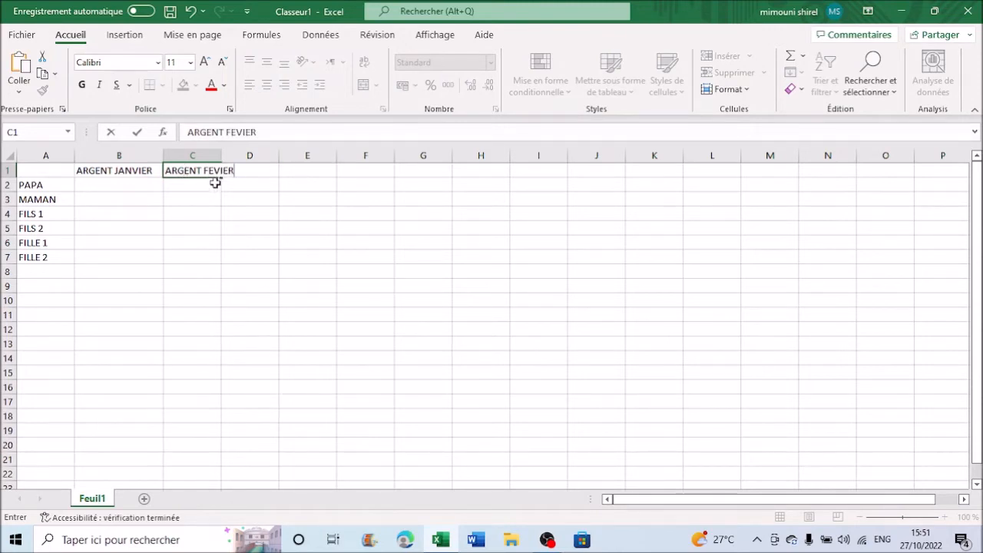
{"action": "left_click", "coordinate": [216, 155]}
{"action": "left_click_drag", "start_coordinate": [225, 155], "coordinate": [245, 155]}
{"action": "left_click_drag", "start_coordinate": [244, 156], "coordinate": [246, 156]}
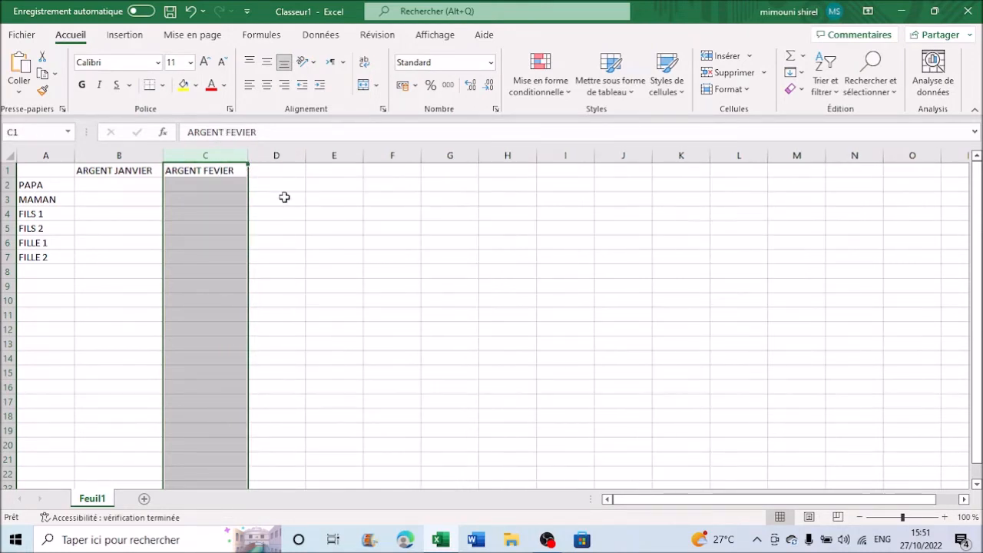
- Widen column D and enter the header ARGENT MARS in cell D1
{"action": "left_click_drag", "start_coordinate": [305, 156], "coordinate": [335, 151]}
{"action": "left_click", "coordinate": [291, 228]}
{"action": "left_click", "coordinate": [268, 170]}
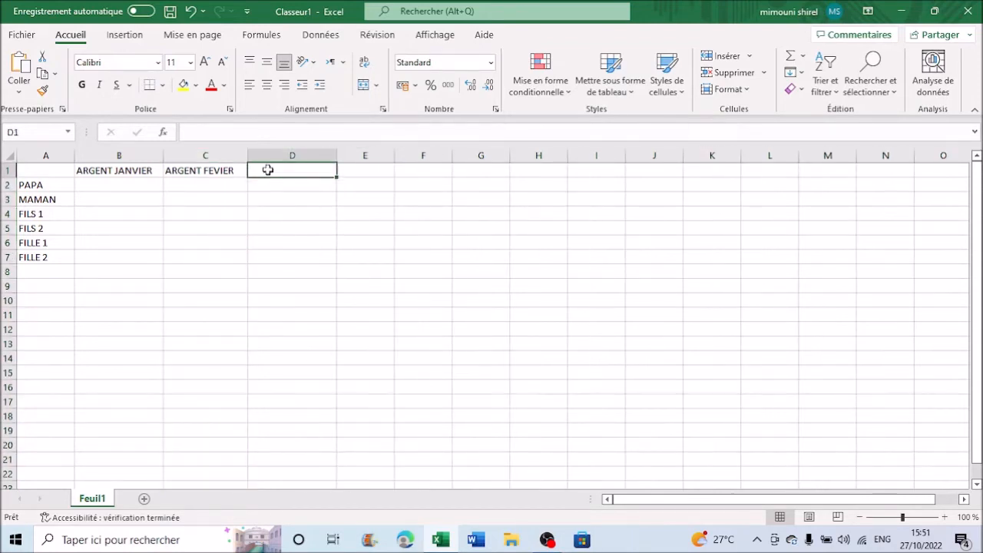
{"action": "type", "text": "AR"}
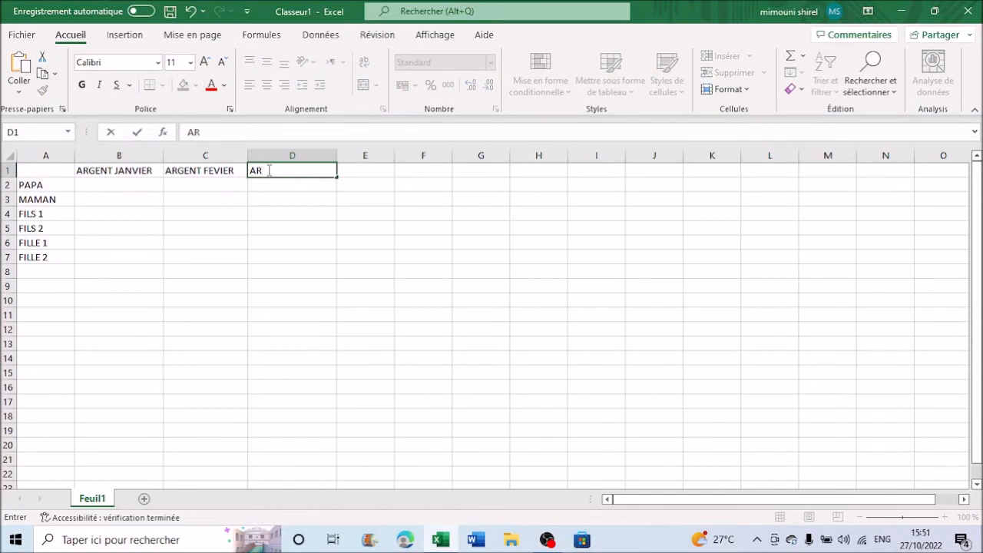
{"action": "type", "text": "GENT MARS"}
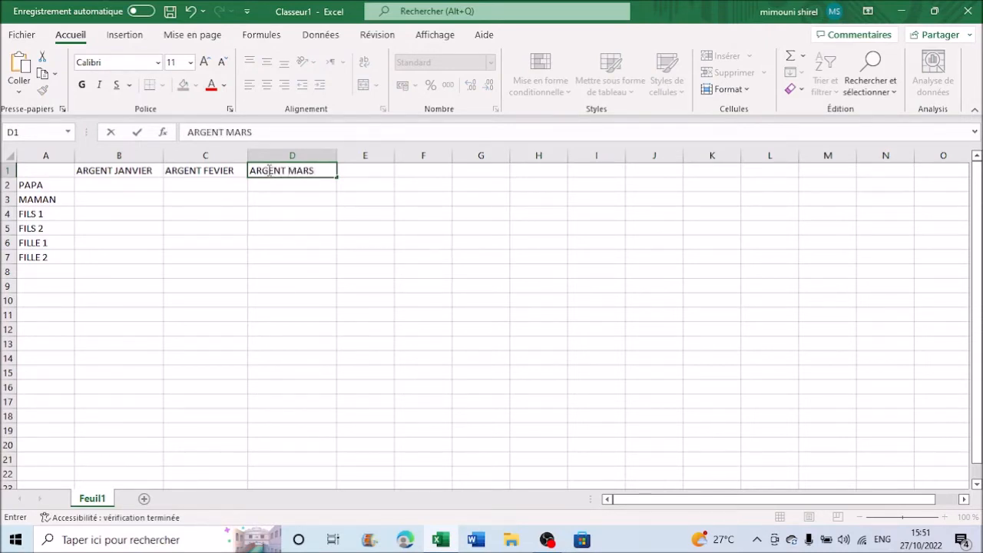
{"action": "left_click", "coordinate": [297, 243]}
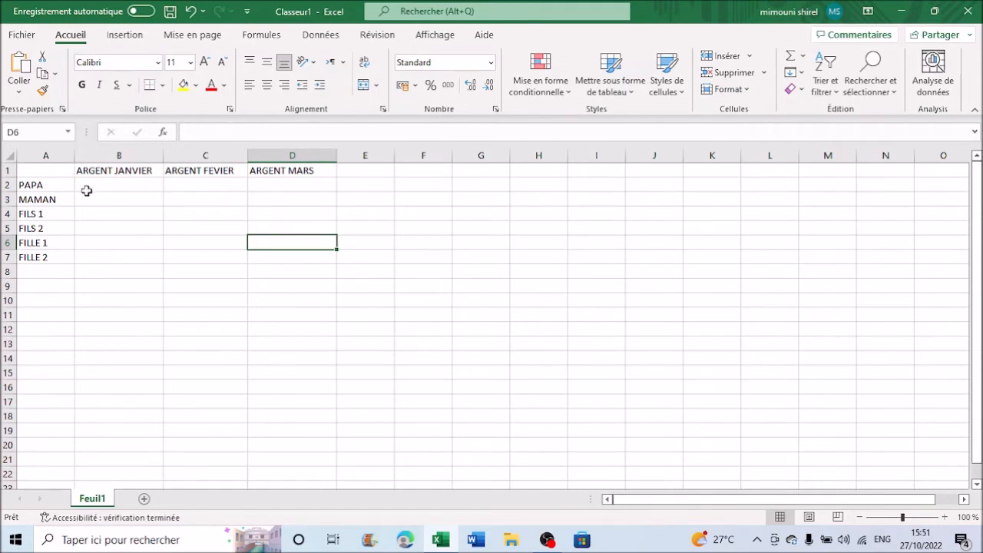
- Apply all borders (Toutes les bordures) to the table range A1:D7
{"action": "left_click", "coordinate": [30, 170]}
{"action": "left_click_drag", "start_coordinate": [30, 169], "coordinate": [295, 251]}
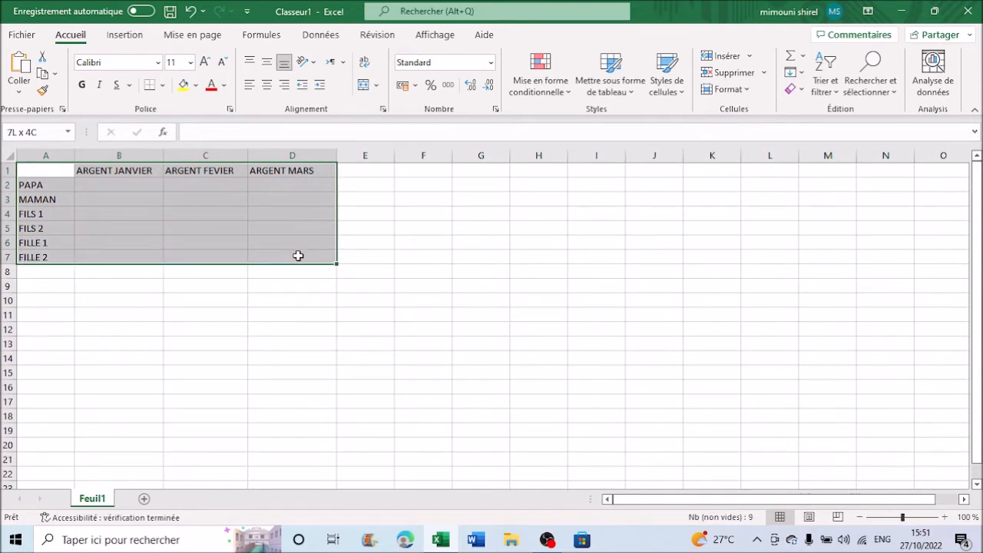
{"action": "left_click_drag", "start_coordinate": [298, 255], "coordinate": [298, 256]}
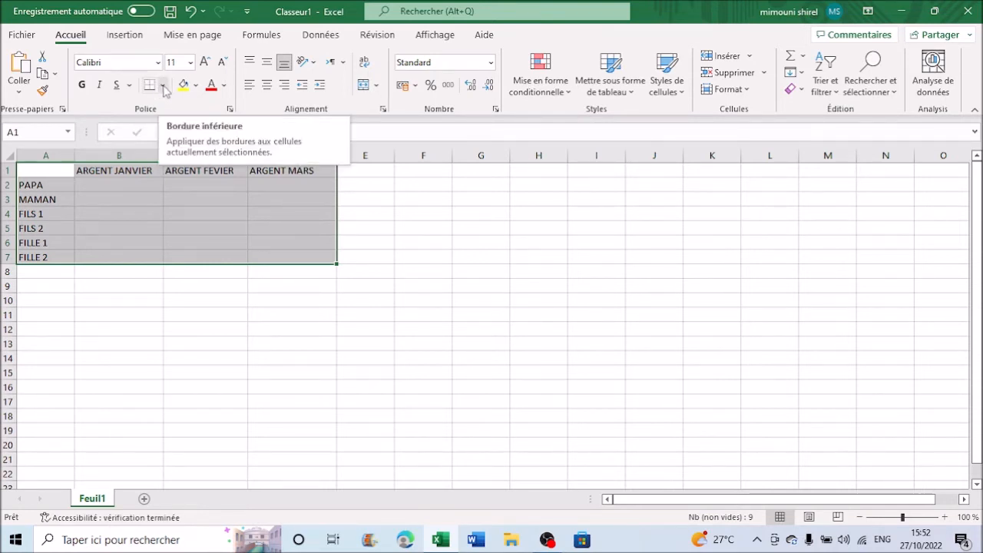
{"action": "left_click", "coordinate": [164, 86]}
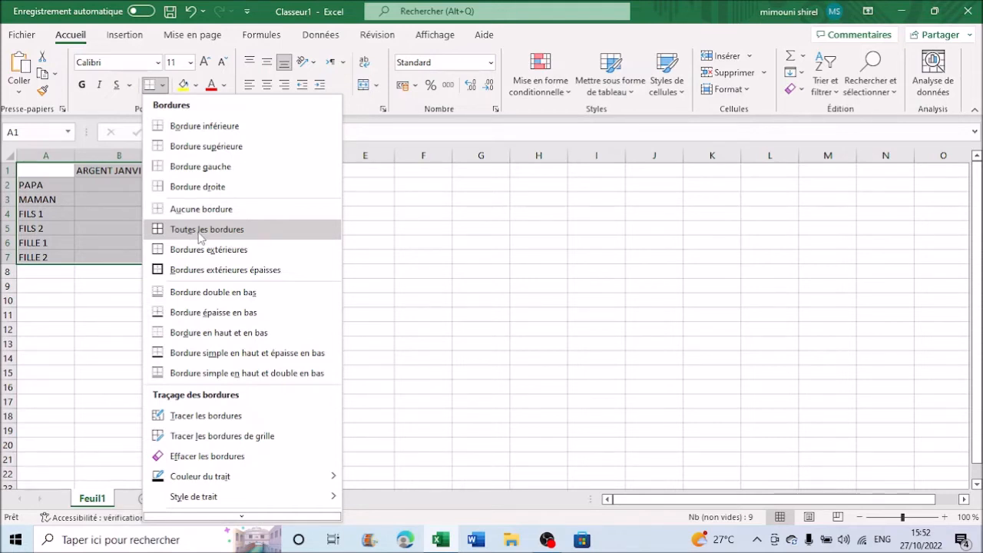
{"action": "left_click", "coordinate": [199, 230]}
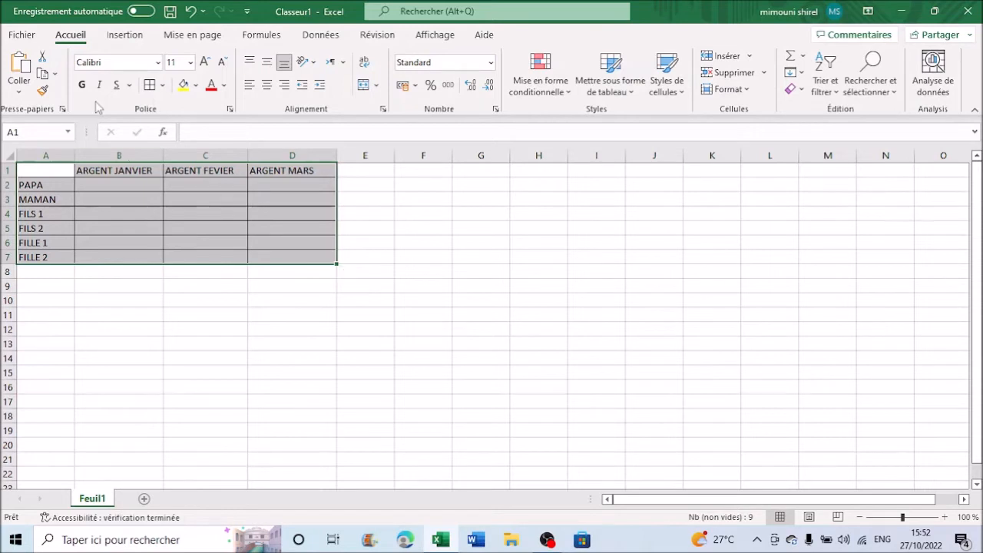
{"action": "left_click", "coordinate": [127, 210]}
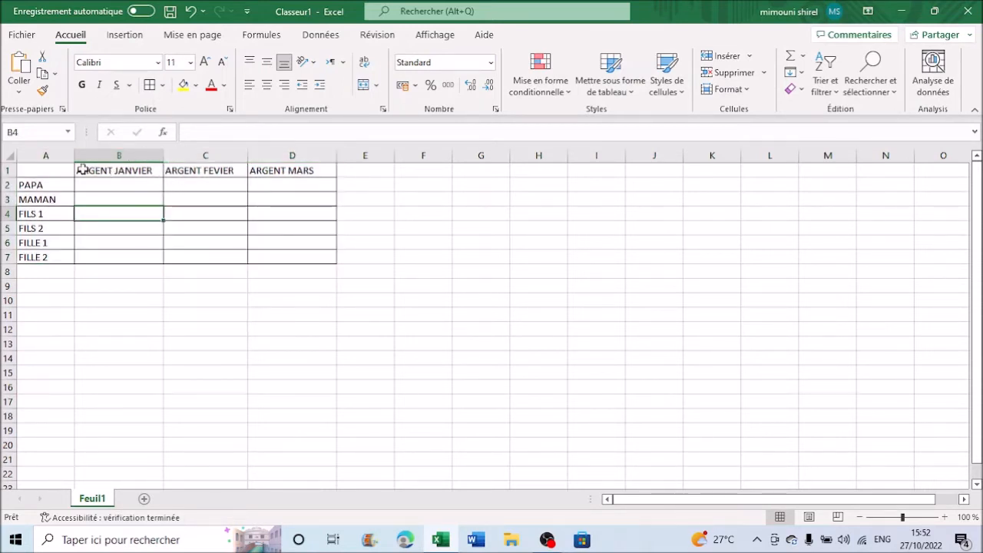
- Fill the ARGENT JANVIER header cell B1 with yellow
{"action": "left_click", "coordinate": [121, 169]}
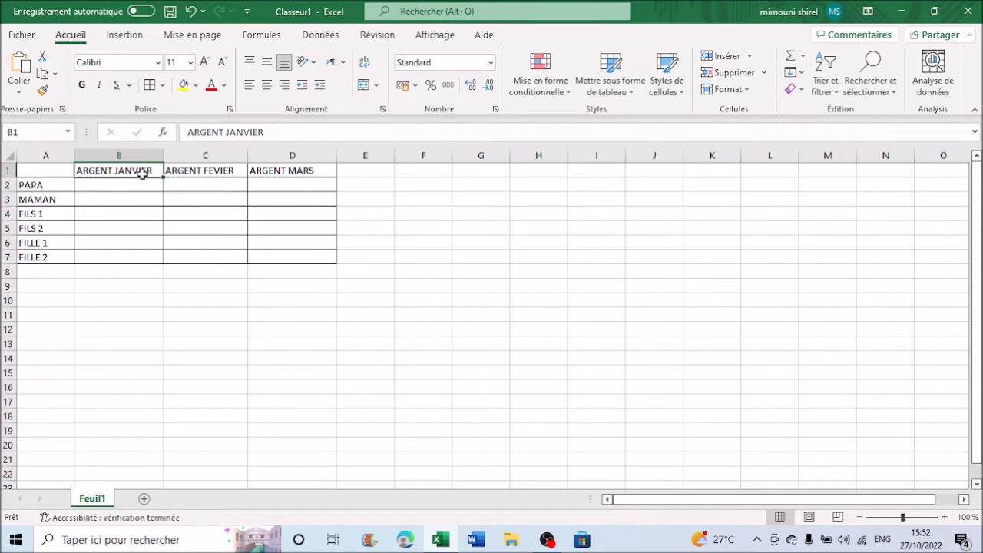
{"action": "left_click", "coordinate": [197, 85]}
{"action": "left_click", "coordinate": [221, 218]}
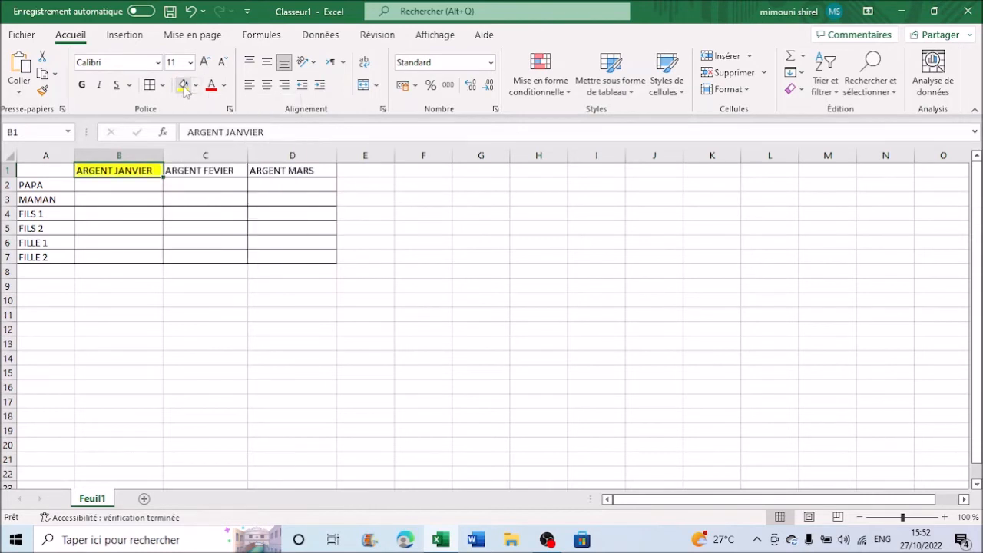
- Fill the ARGENT FEVIER header cell C1 with light green and the ARGENT MARS header cell D1 with light blue
{"action": "left_click", "coordinate": [204, 163]}
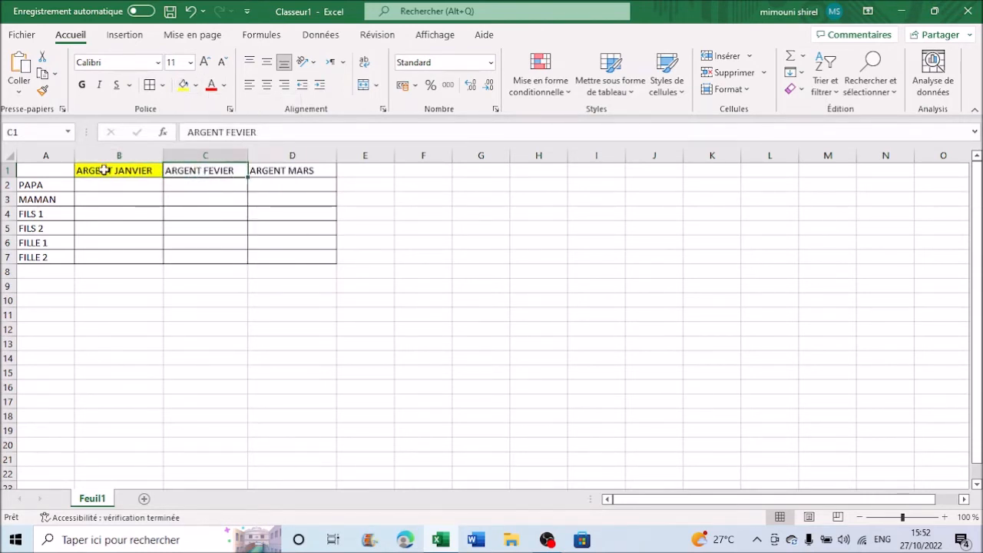
{"action": "left_click", "coordinate": [196, 86]}
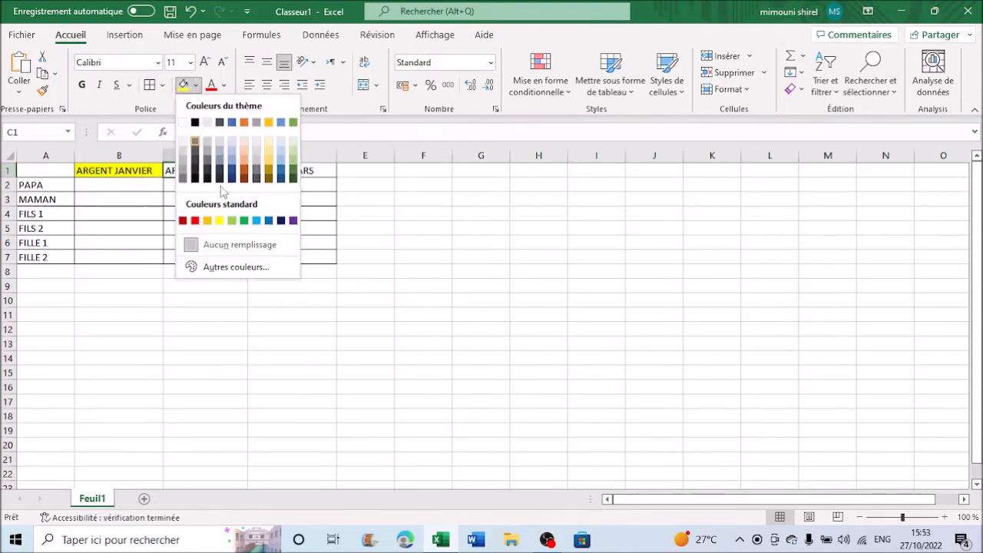
{"action": "left_click", "coordinate": [232, 221]}
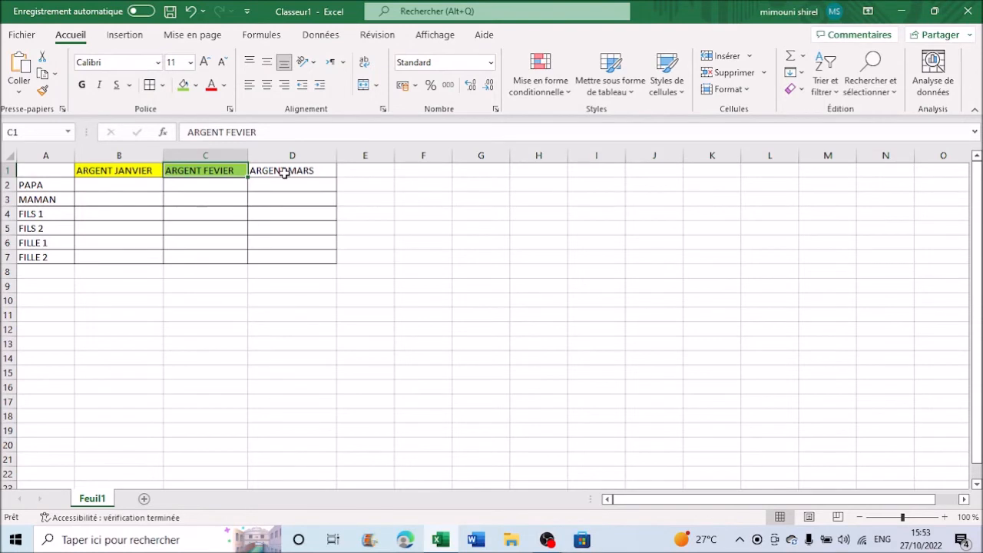
{"action": "left_click", "coordinate": [284, 171]}
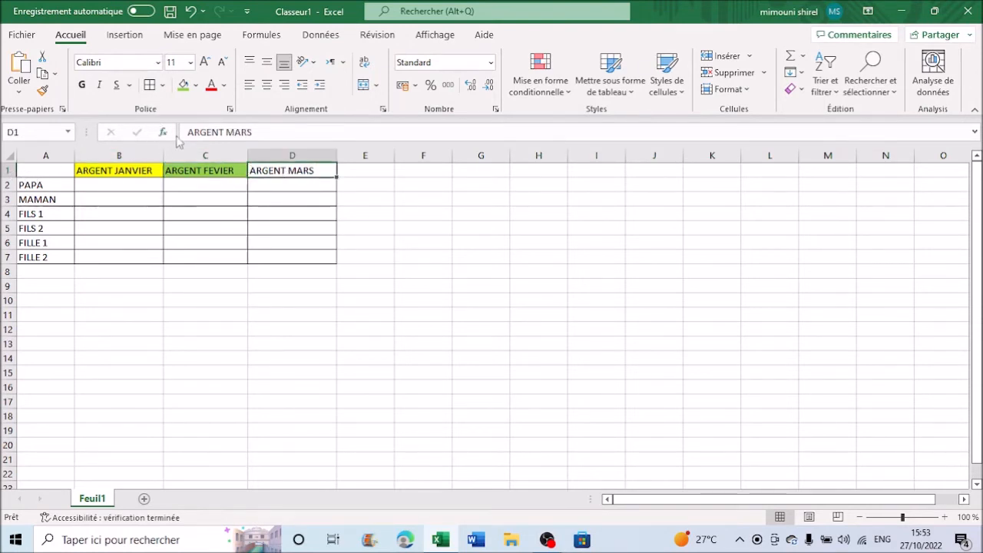
{"action": "left_click", "coordinate": [197, 86]}
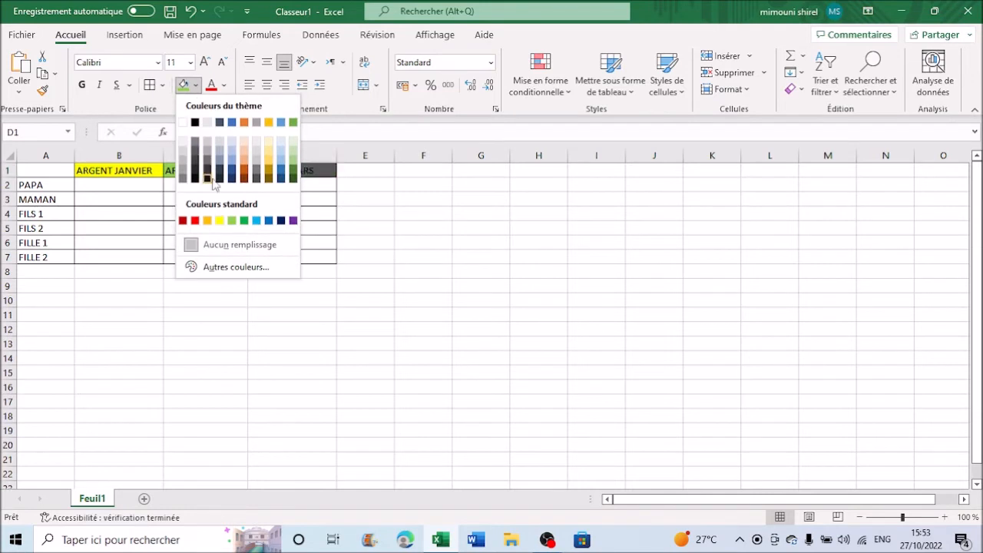
{"action": "left_click", "coordinate": [261, 221]}
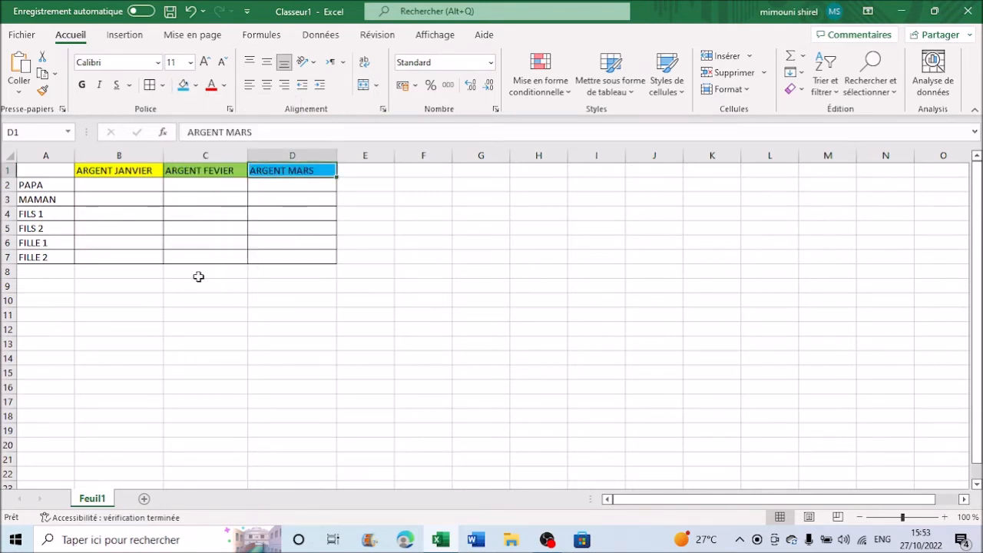
- Format the family member labels in A2:A7 as bold italic in the Abadi font
{"action": "left_click_drag", "start_coordinate": [44, 185], "coordinate": [31, 255]}
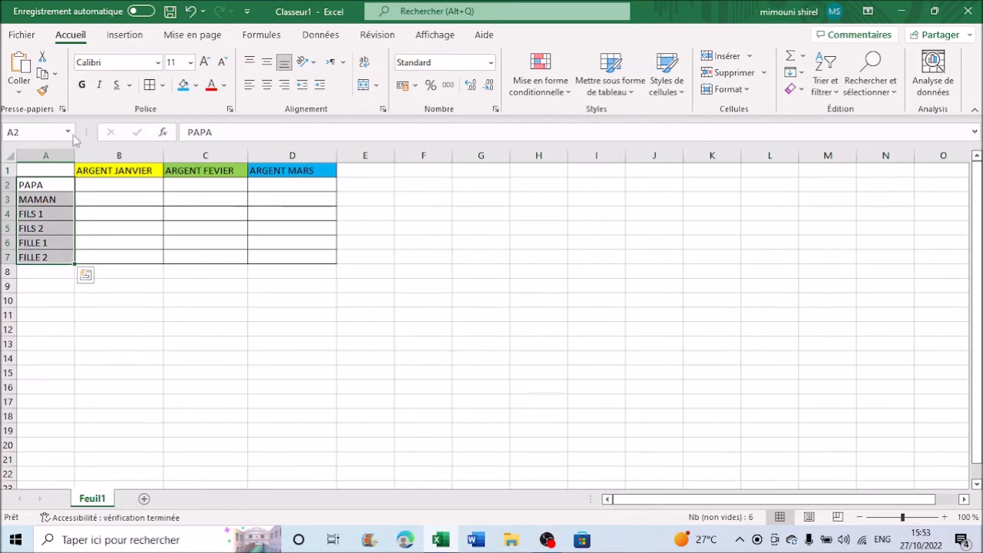
{"action": "left_click", "coordinate": [83, 87]}
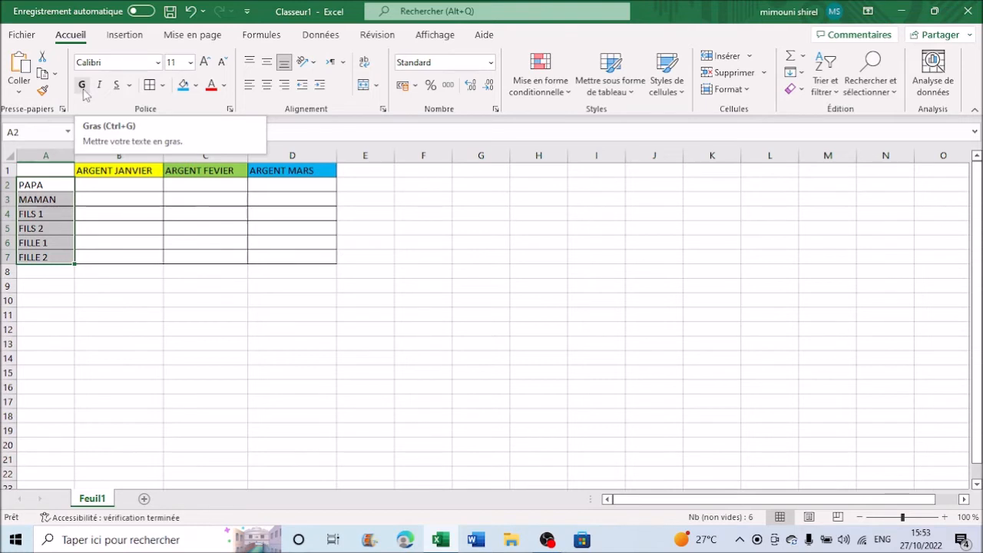
{"action": "left_click", "coordinate": [84, 92]}
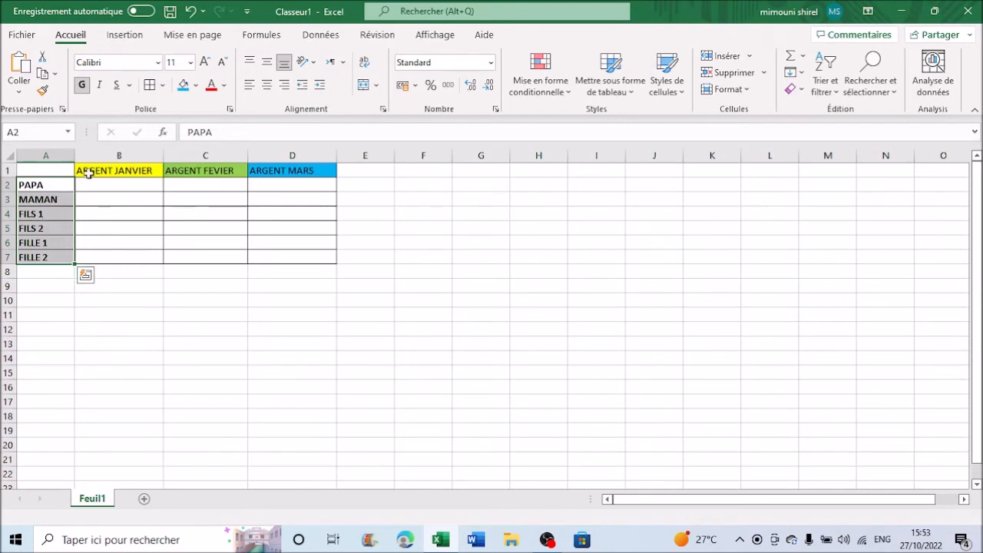
{"action": "left_click", "coordinate": [98, 86]}
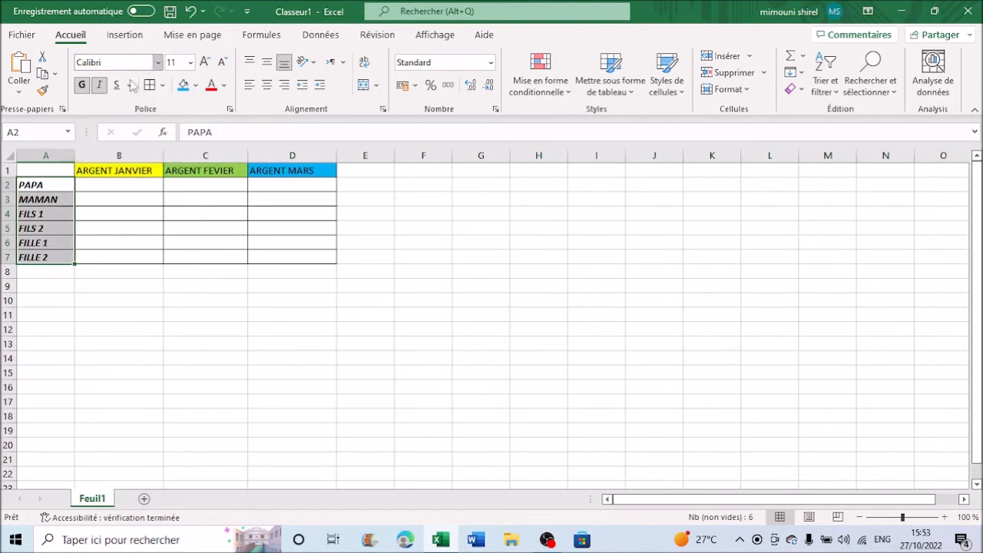
{"action": "left_click", "coordinate": [157, 62]}
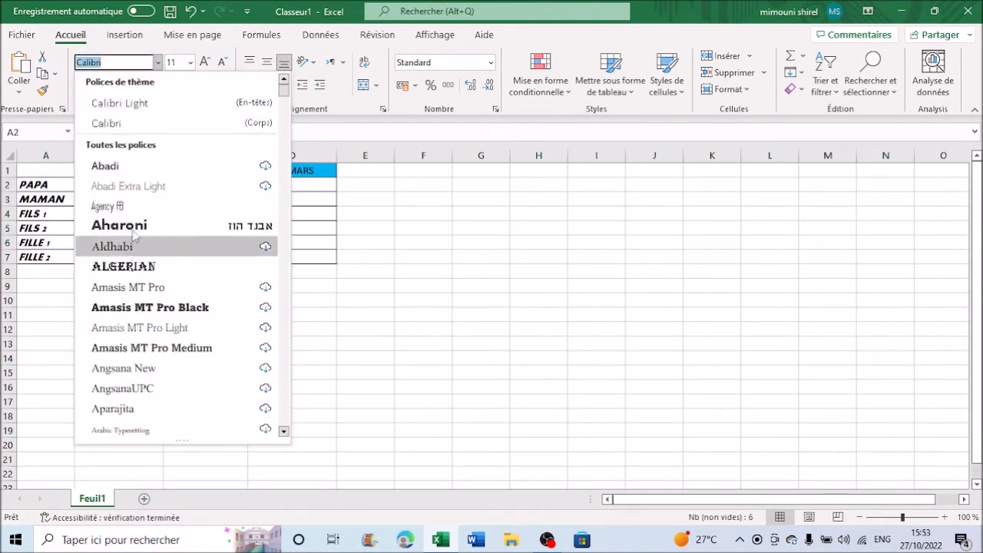
{"action": "left_click", "coordinate": [131, 166]}
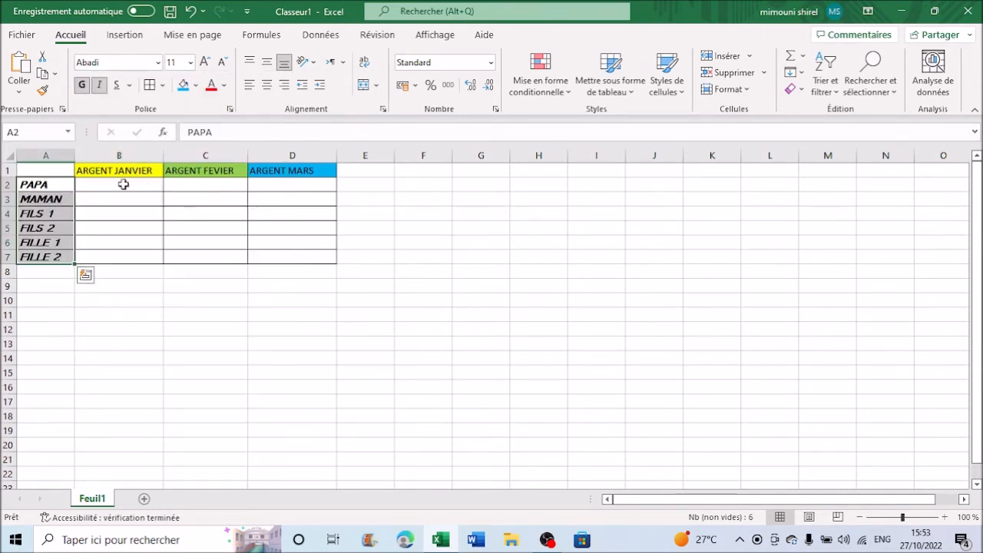
- Enter the January amounts 5000 for PAPA in B2 and 4000 for MAMAN in B3
{"action": "left_click", "coordinate": [123, 185]}
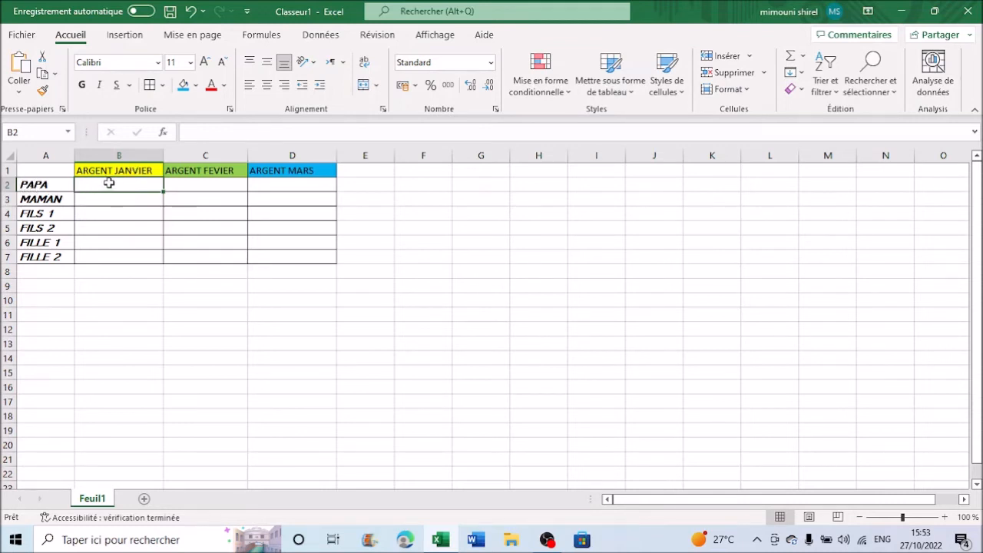
{"action": "type", "text": "5000"}
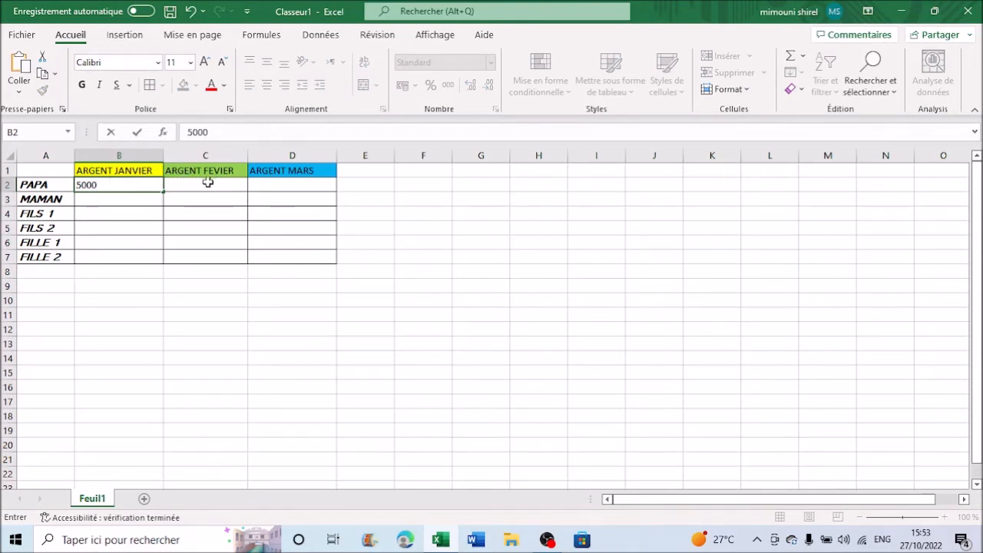
{"action": "left_click", "coordinate": [128, 201]}
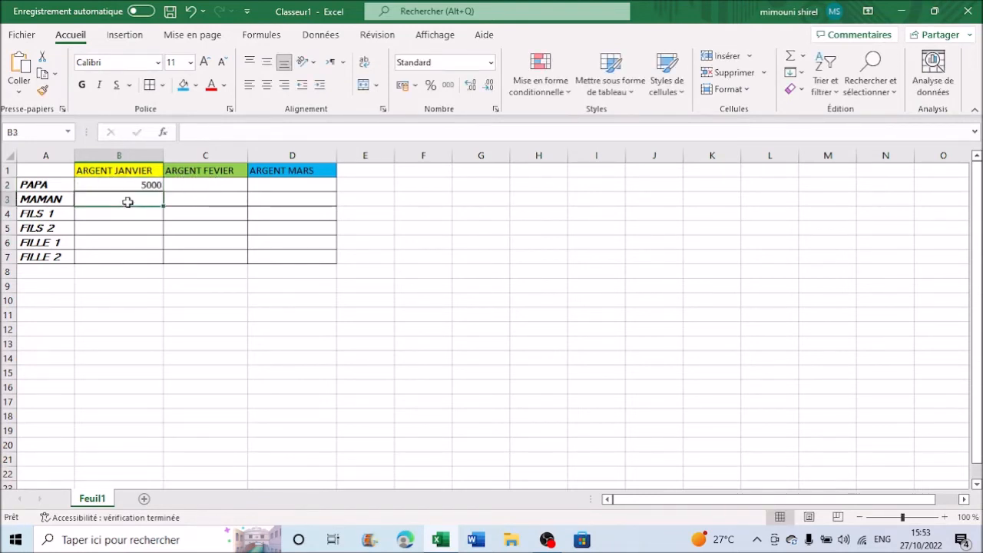
{"action": "type", "text": "4000"}
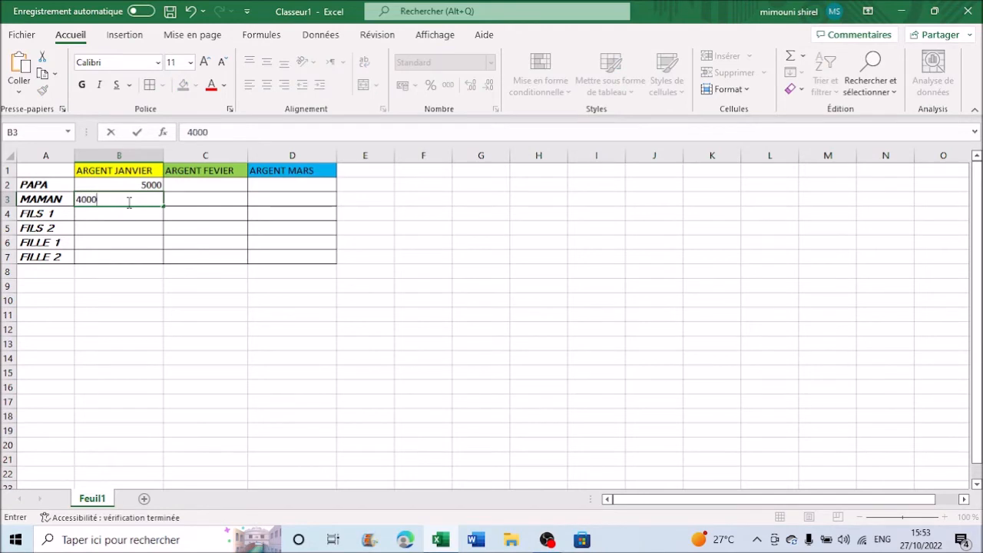
{"action": "key", "text": "Return"}
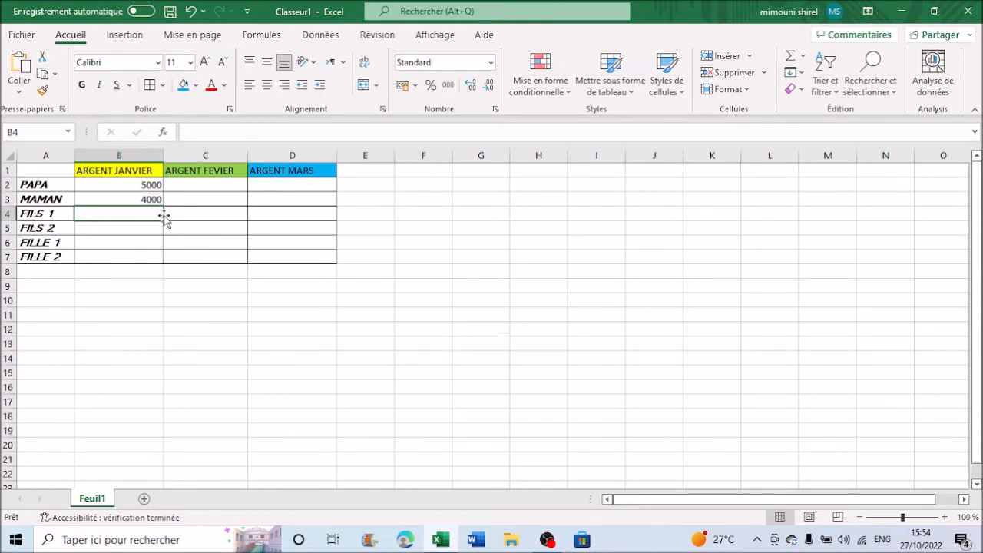
- Enter the children's January amounts in B4:B7: 10 for FILS 1, 55 for FILS 2, 20 for FILLE 1 and 30 for FILLE 2
{"action": "type", "text": "10"}
{"action": "key", "text": "Return"}
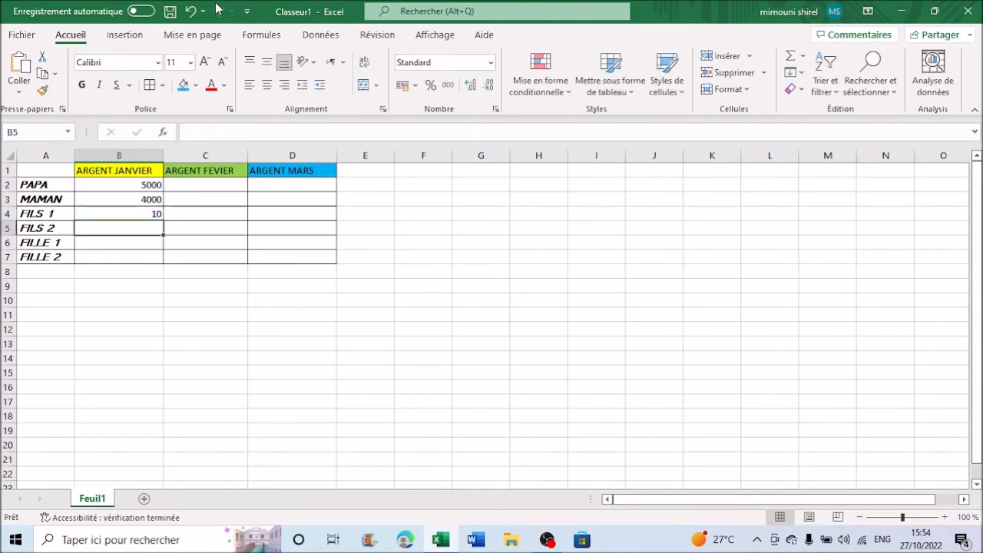
{"action": "type", "text": "5"}
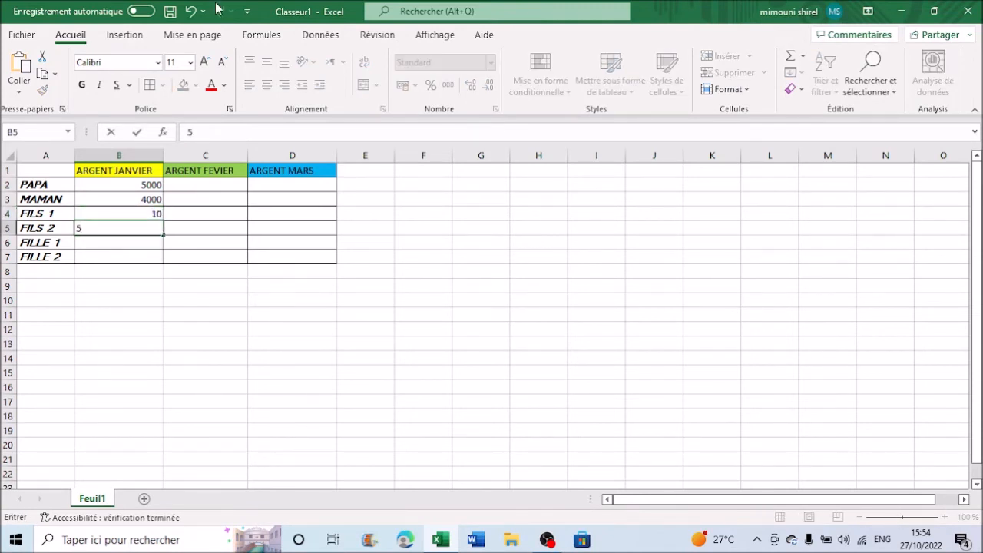
{"action": "type", "text": "5"}
{"action": "key", "text": "Return"}
{"action": "type", "text": "20"}
{"action": "key", "text": "Return"}
{"action": "type", "text": "30"}
{"action": "key", "text": "Return"}
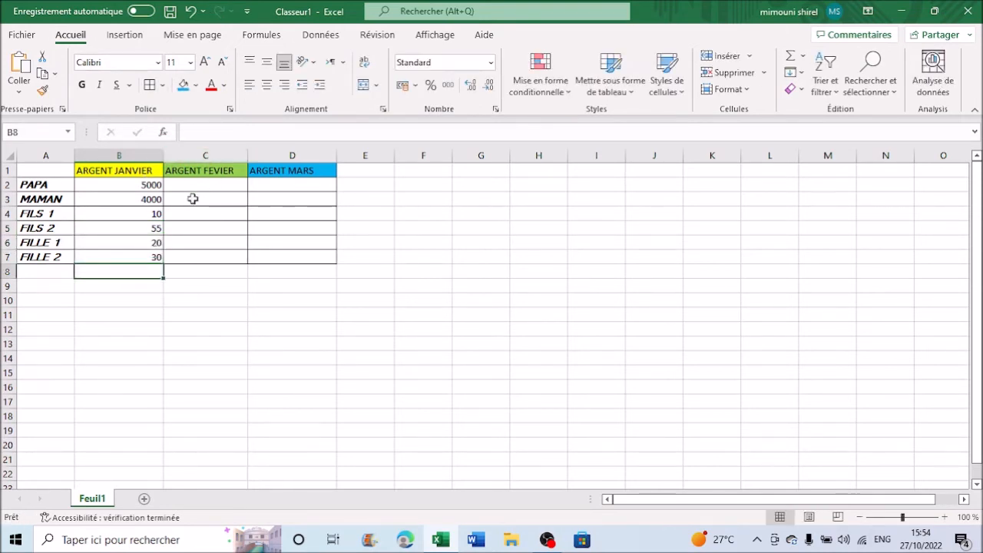
- Enter the February amounts 4000 for PAPA in C2 and 6000 for MAMAN in C3
{"action": "left_click", "coordinate": [216, 186]}
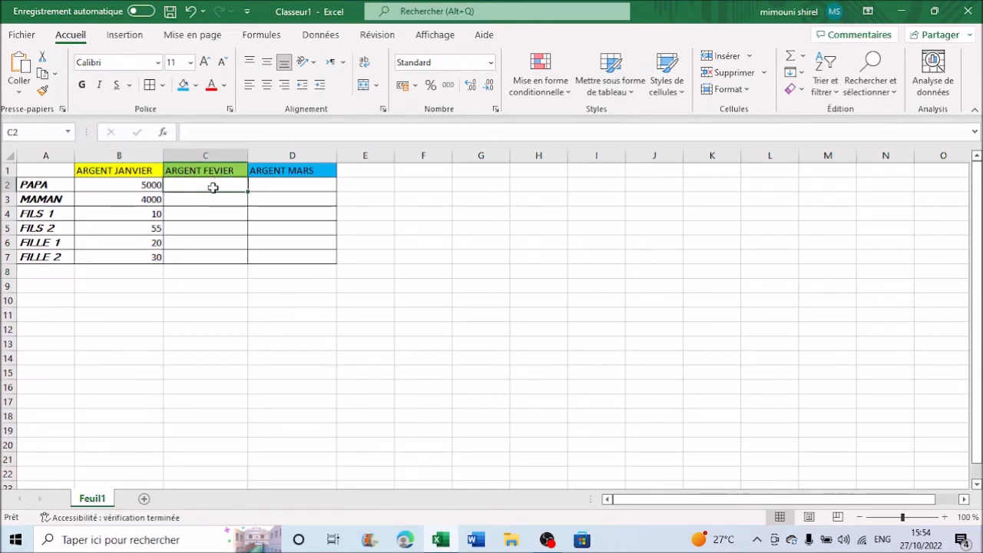
{"action": "type", "text": "4000"}
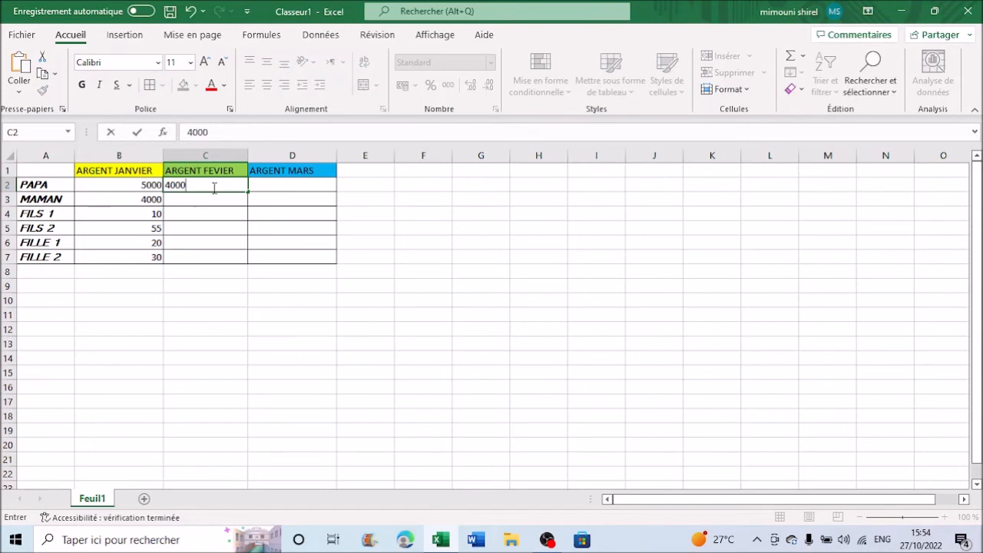
{"action": "key", "text": "Return"}
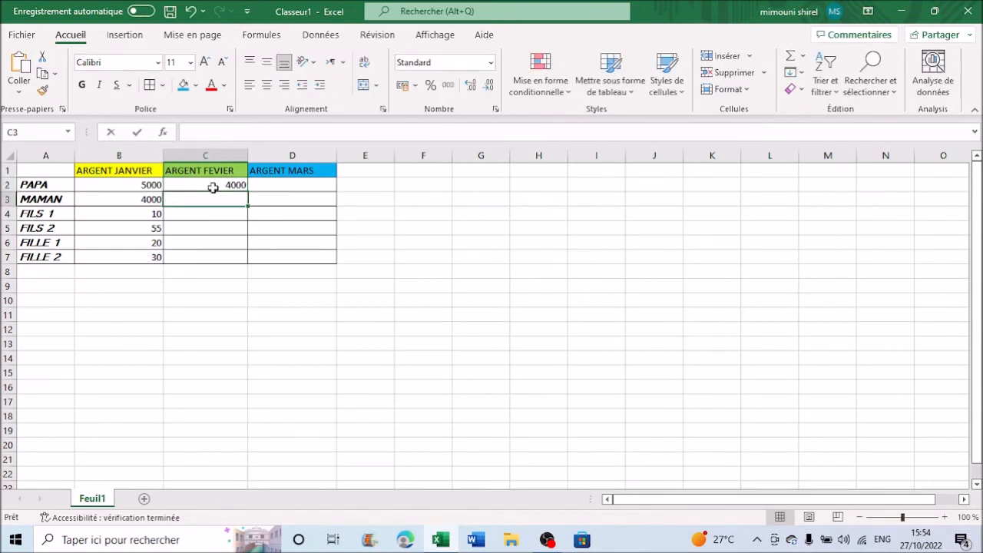
{"action": "type", "text": "6000"}
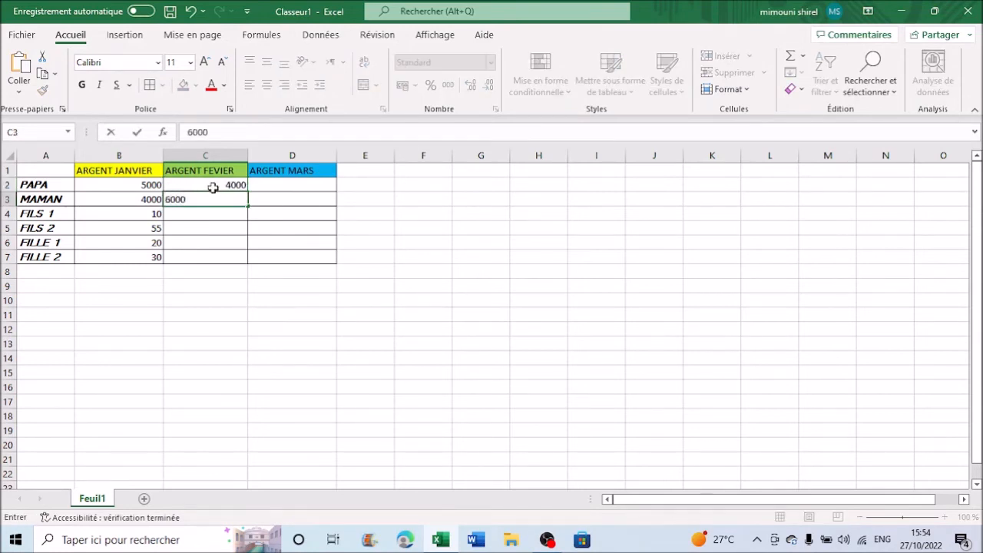
{"action": "key", "text": "Return"}
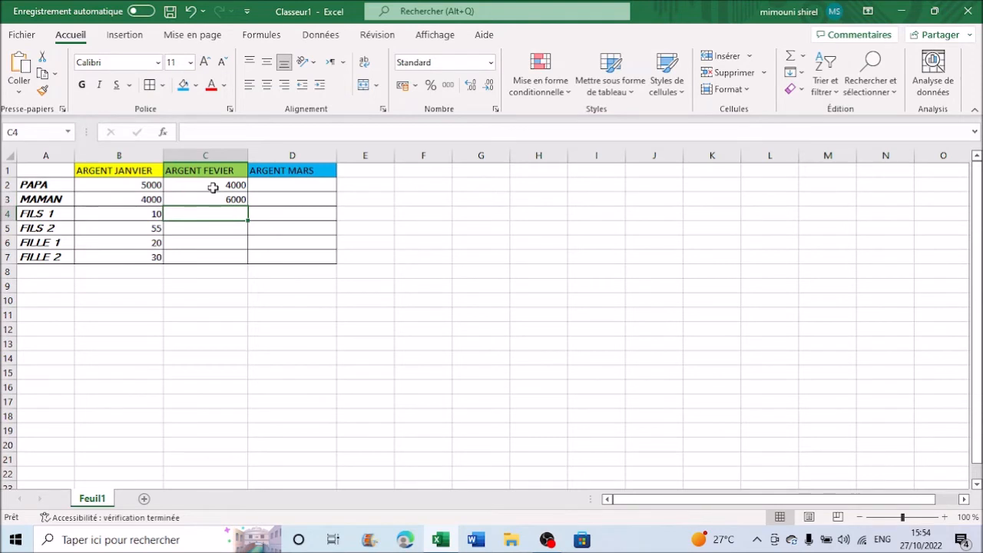
- Enter the children's February amounts in C4:C7: 5 for FILS 1, 10 for FILS 2, 20 for FILLE 1 and 30 for FILLE 2
{"action": "type", "text": "5"}
{"action": "key", "text": "Return"}
{"action": "type", "text": "10"}
{"action": "key", "text": "Return"}
{"action": "type", "text": "20"}
{"action": "key", "text": "Return"}
{"action": "type", "text": "30"}
{"action": "key", "text": "Return"}
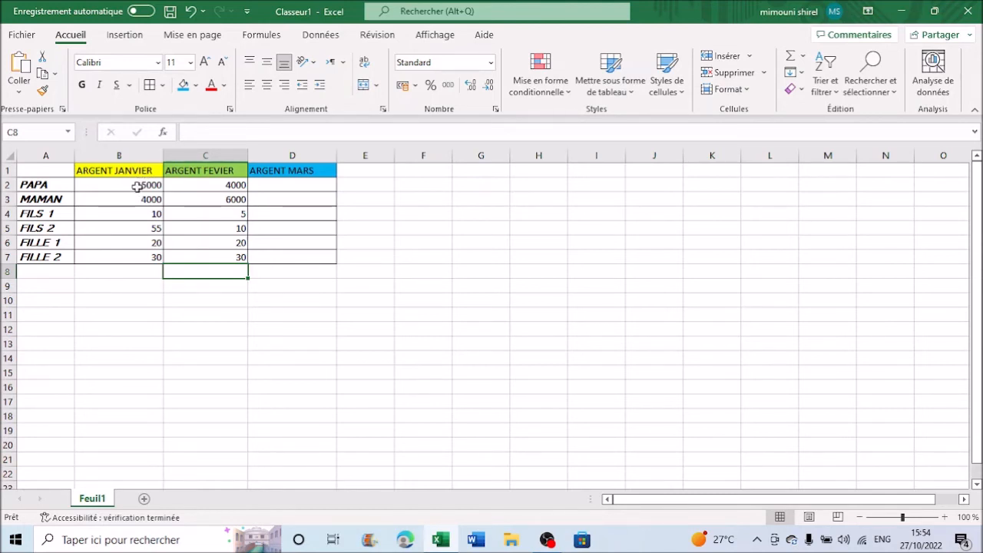
- Check the combined January and February amounts of PAPA, MAMAN and FILS 1, one row at a time
{"action": "left_click_drag", "start_coordinate": [137, 187], "coordinate": [223, 187]}
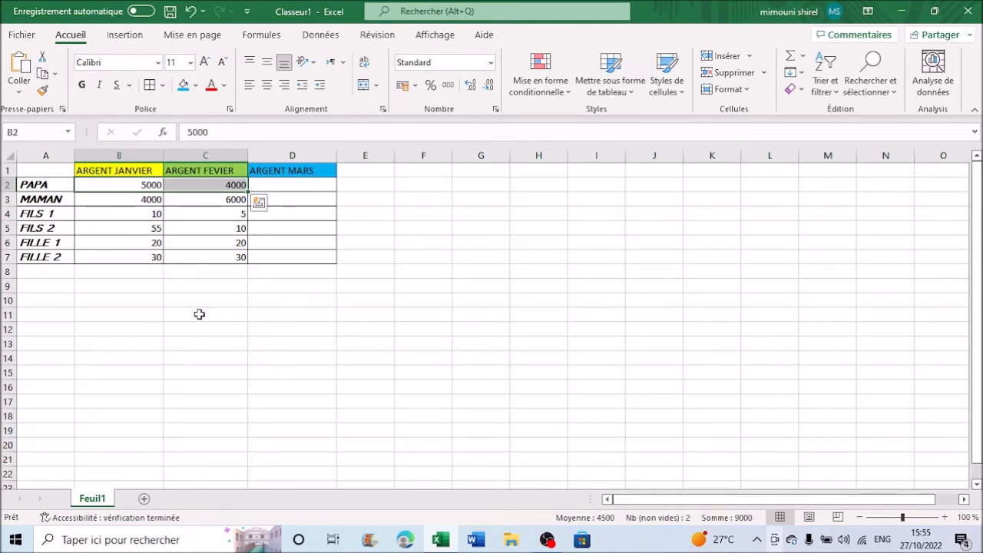
{"action": "left_click", "coordinate": [218, 312]}
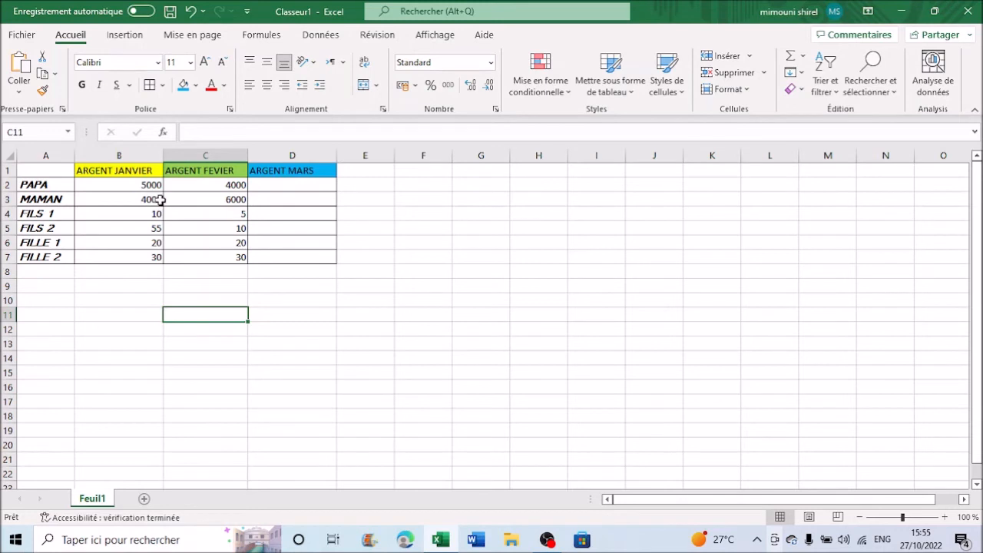
{"action": "left_click_drag", "start_coordinate": [143, 199], "coordinate": [240, 199]}
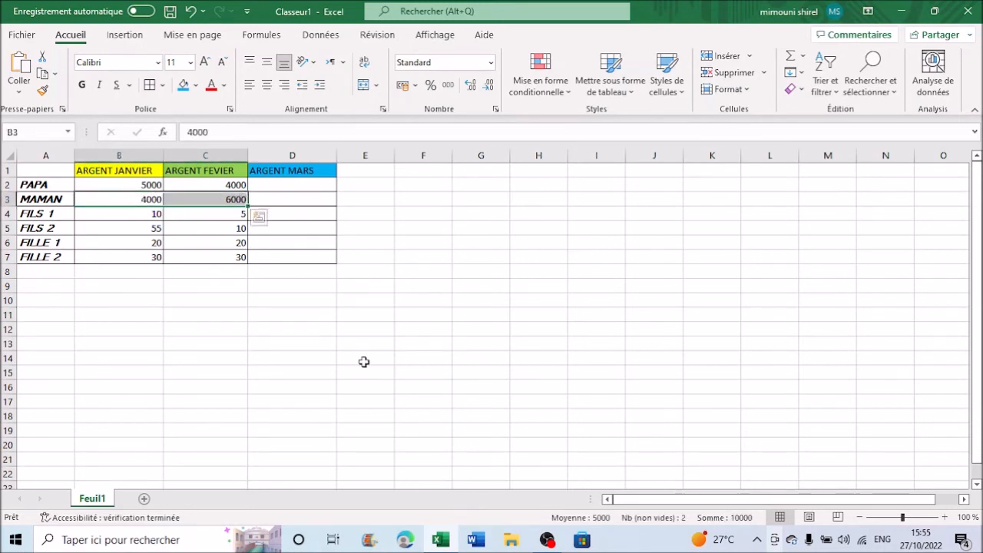
{"action": "left_click_drag", "start_coordinate": [115, 215], "coordinate": [244, 215]}
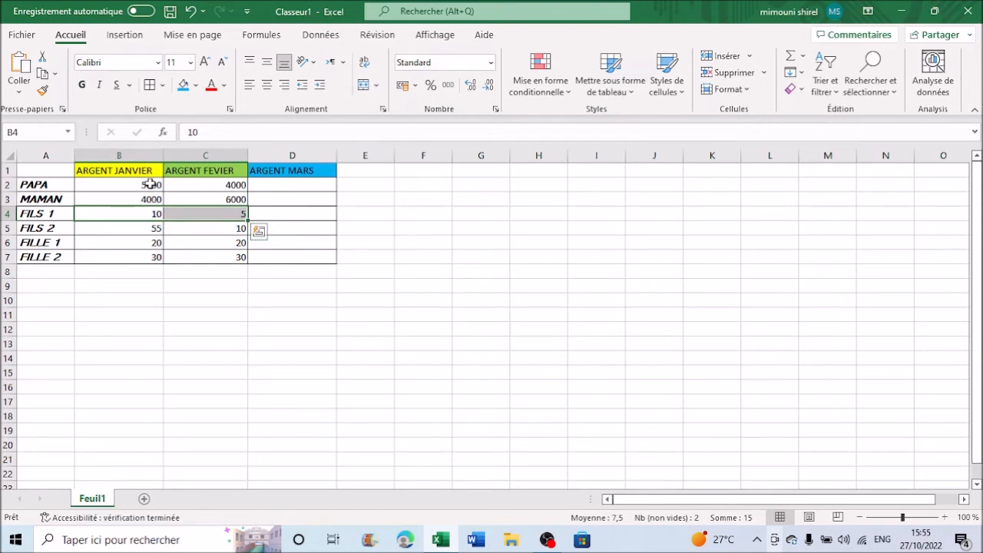
- Sum the January amounts in B2:B7, enter the total 9115 in B8, and check it against the column
{"action": "left_click_drag", "start_coordinate": [150, 184], "coordinate": [156, 258]}
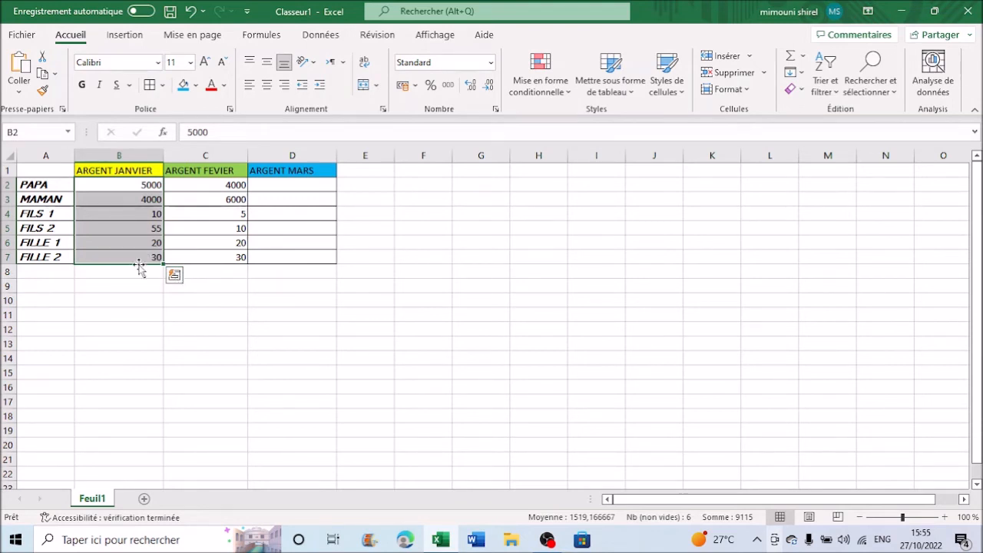
{"action": "left_click", "coordinate": [116, 278]}
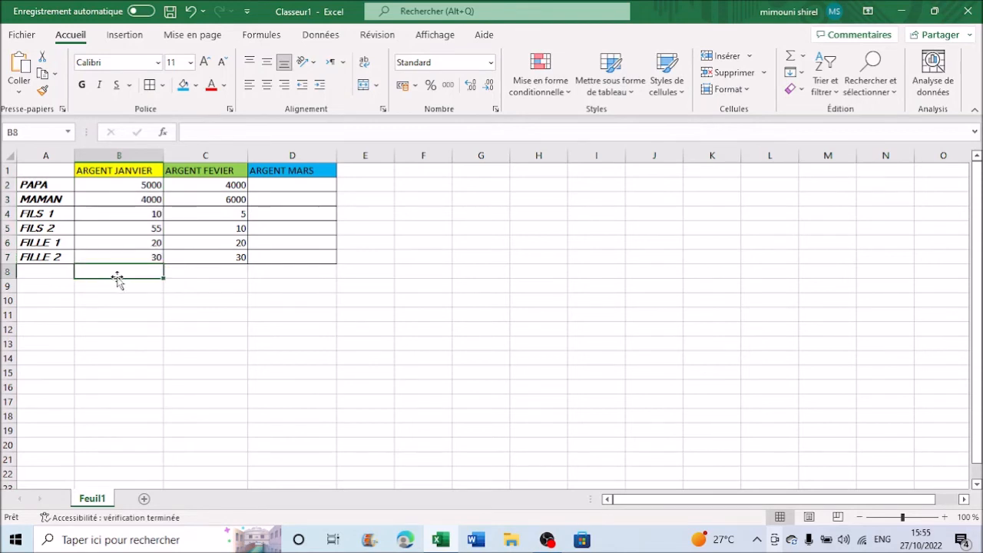
{"action": "type", "text": "TOT"}
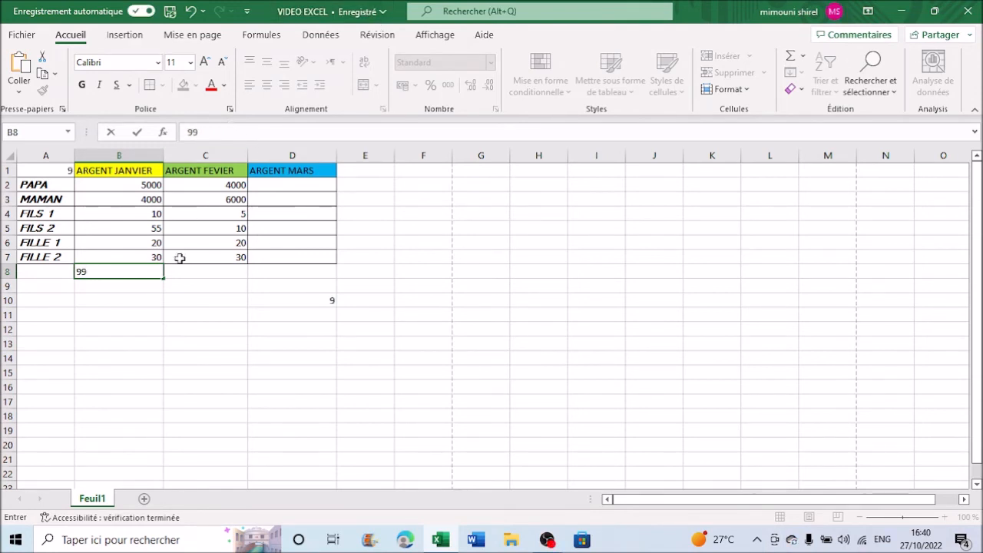
{"action": "left_click", "coordinate": [104, 271]}
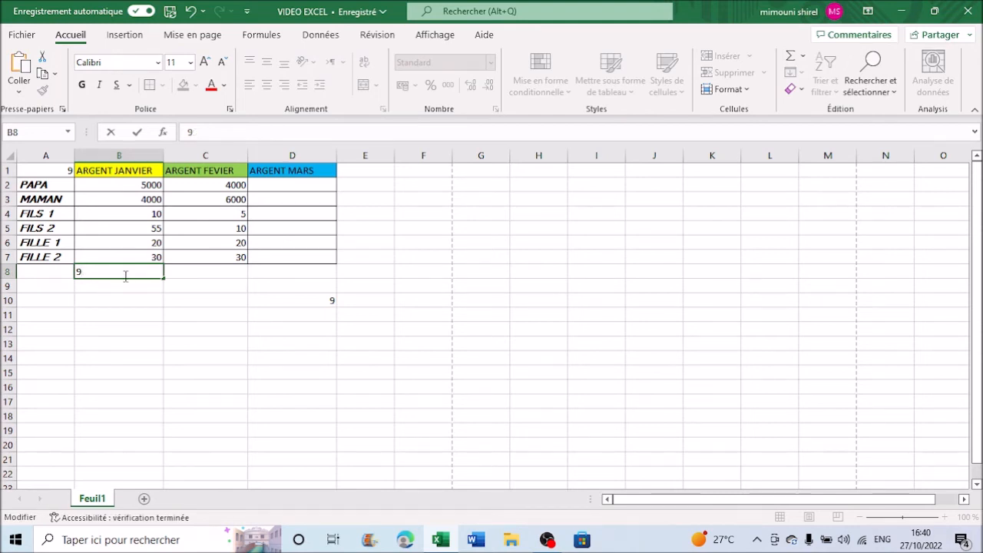
{"action": "type", "text": "115"}
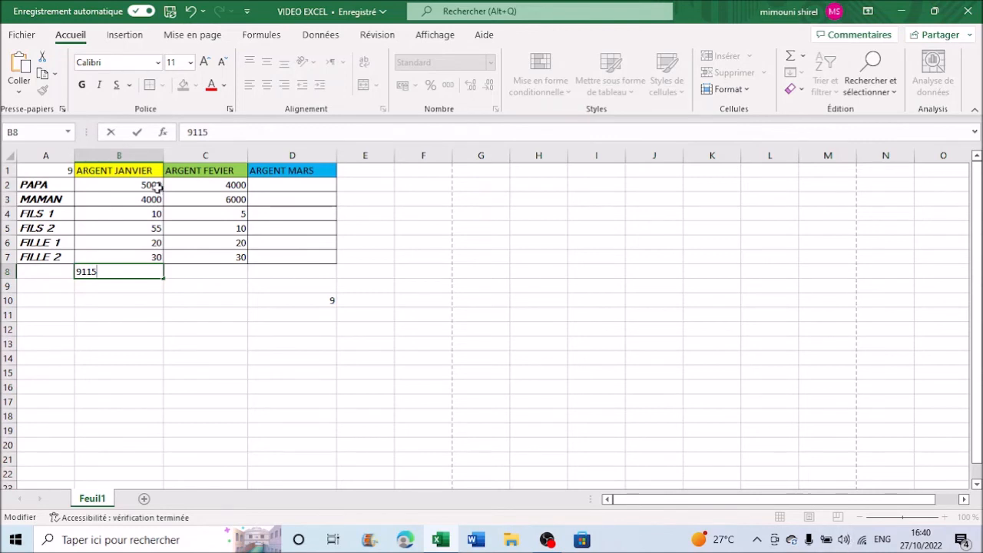
{"action": "left_click_drag", "start_coordinate": [159, 187], "coordinate": [159, 256]}
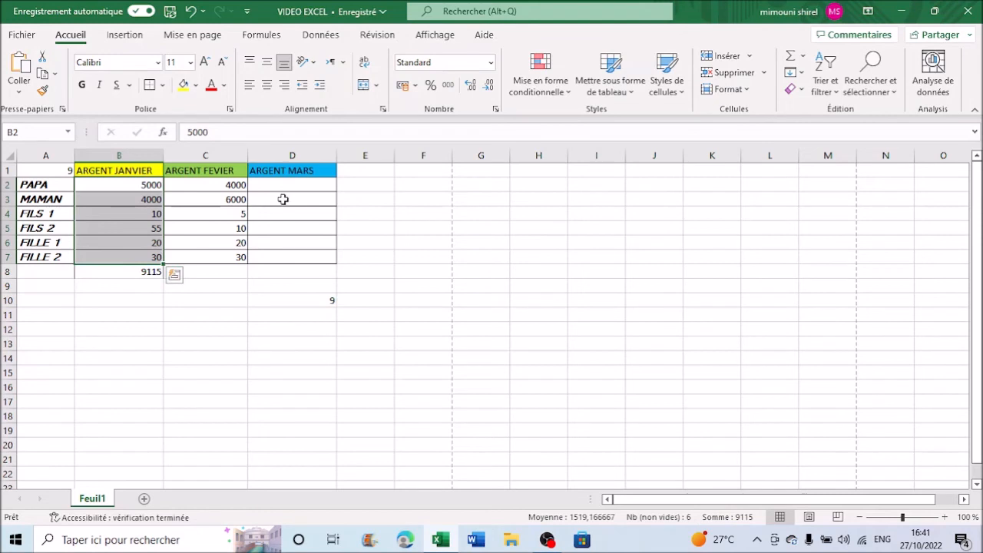
- Sum the February amounts in C2:C7 and enter the total 10065 in C8
{"action": "left_click_drag", "start_coordinate": [238, 185], "coordinate": [241, 259]}
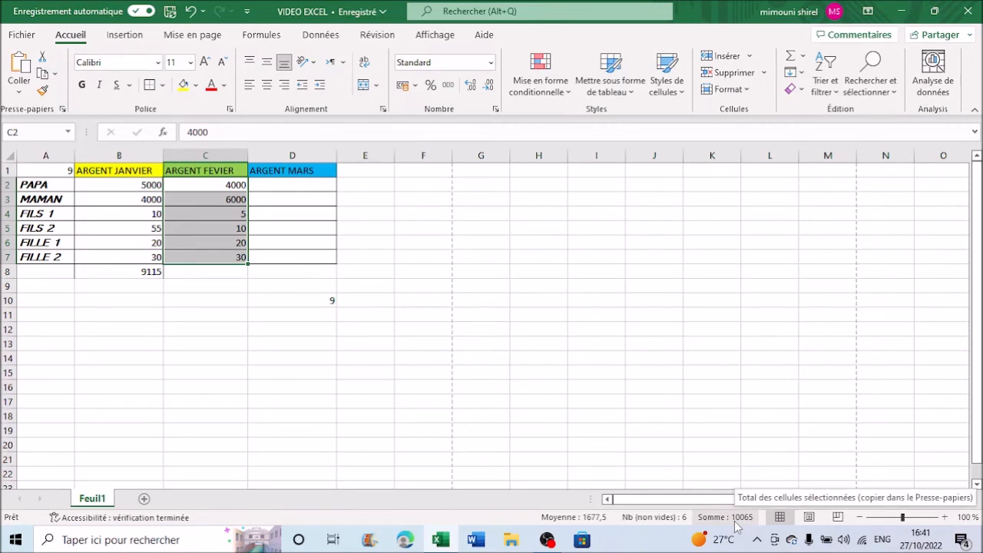
{"action": "left_click", "coordinate": [188, 270]}
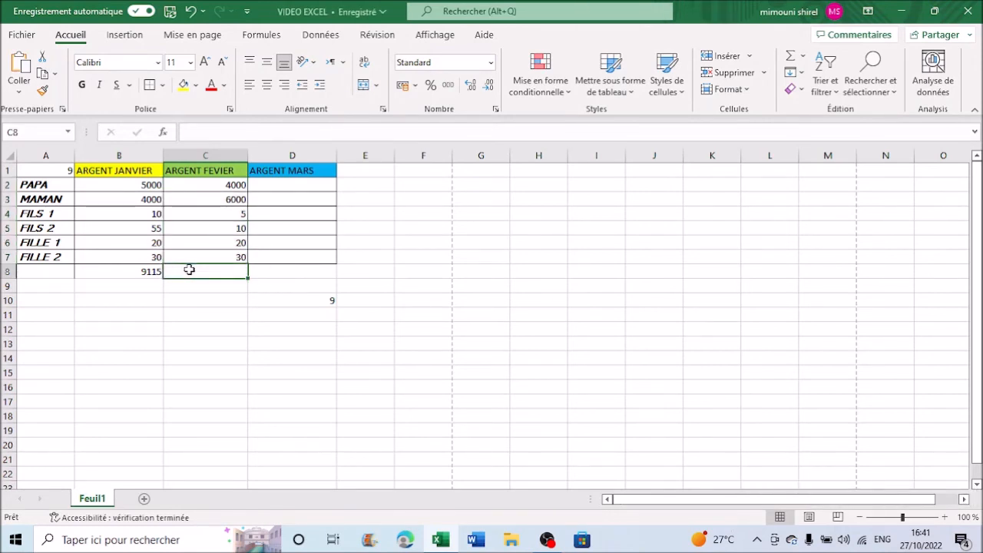
{"action": "type", "text": "10065"}
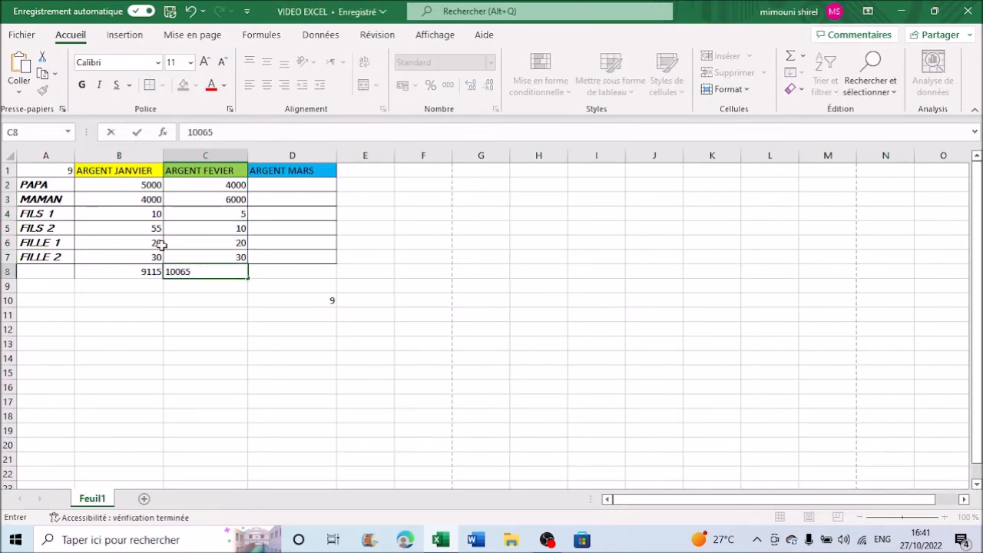
- Label the totals row TOT in A8 and apply all borders to A8:D8
{"action": "left_click", "coordinate": [52, 271]}
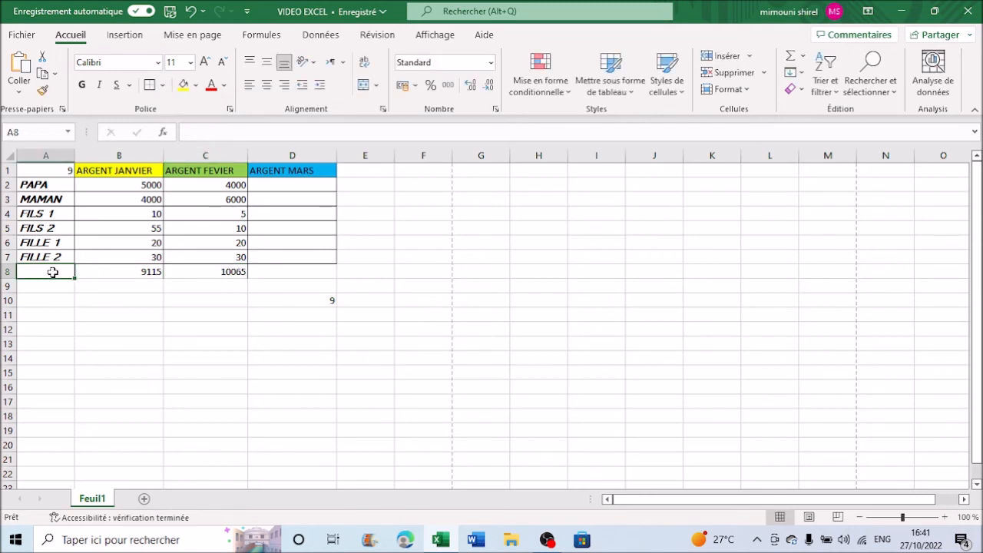
{"action": "type", "text": "TOT"}
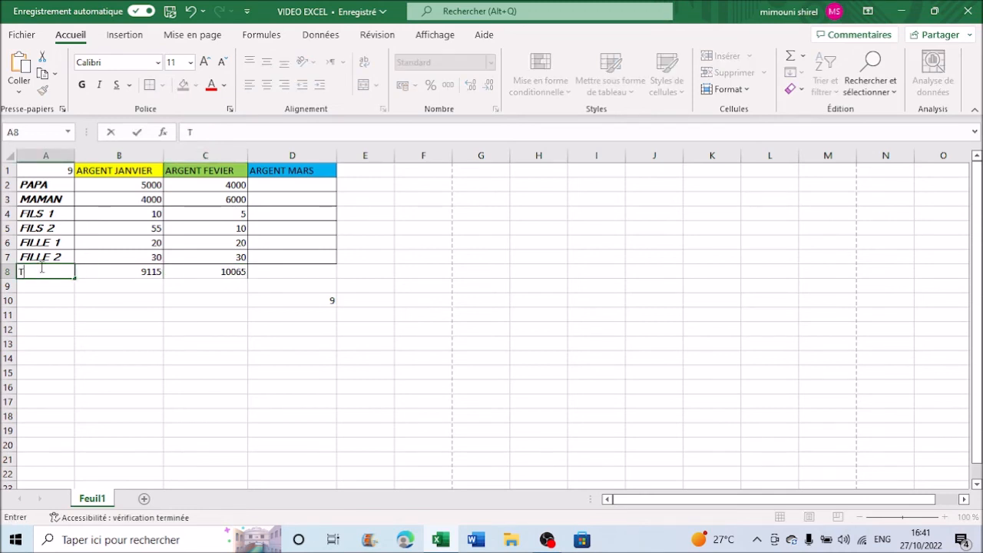
{"action": "left_click", "coordinate": [89, 331]}
{"action": "left_click_drag", "start_coordinate": [50, 271], "coordinate": [320, 271]}
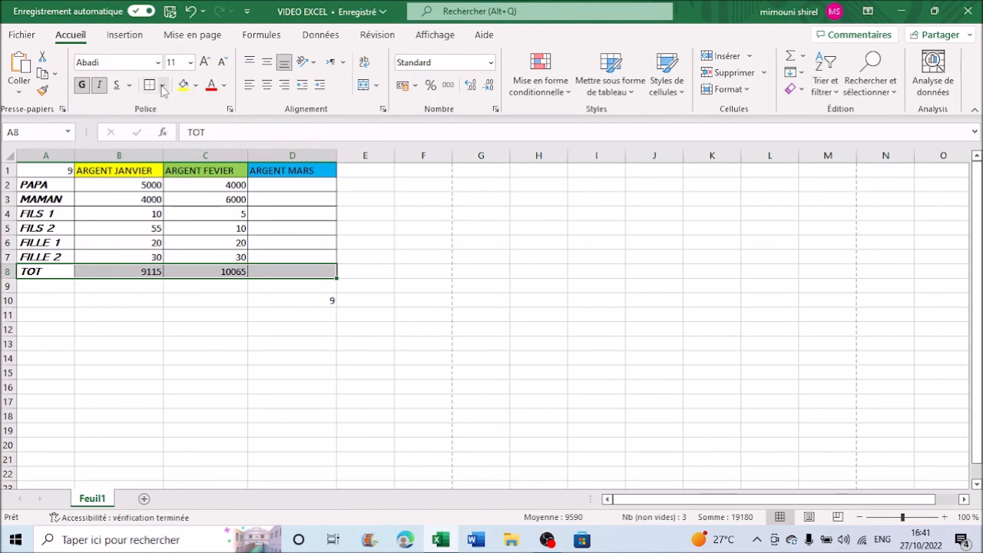
{"action": "left_click", "coordinate": [162, 85]}
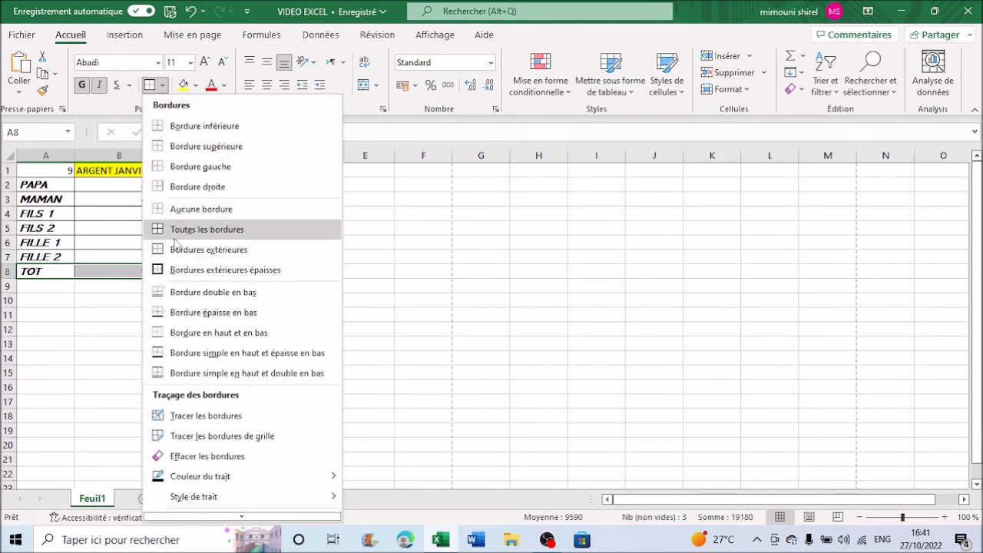
{"action": "left_click", "coordinate": [176, 235]}
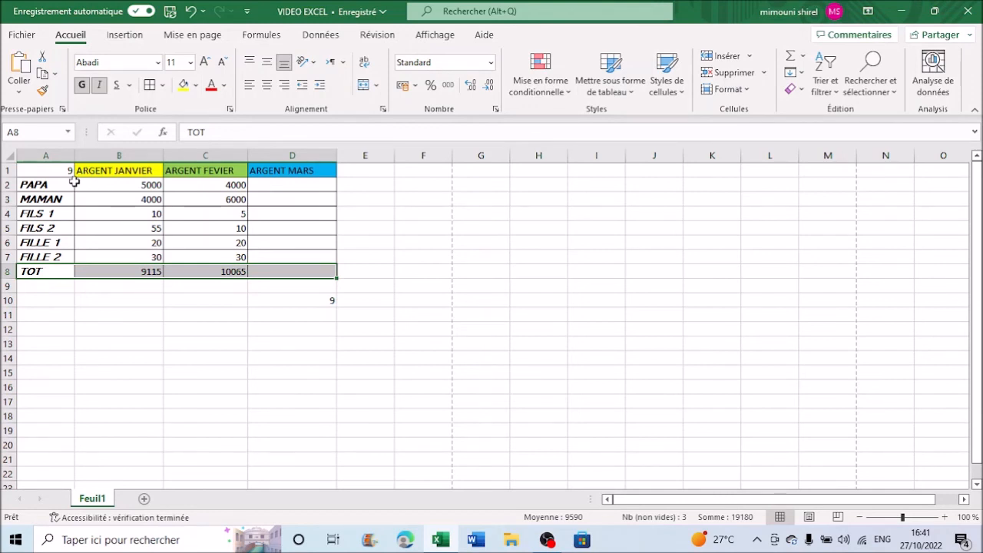
- Review the sheet's print preview and print settings, then return to the worksheet without printing
{"action": "left_click", "coordinate": [22, 36]}
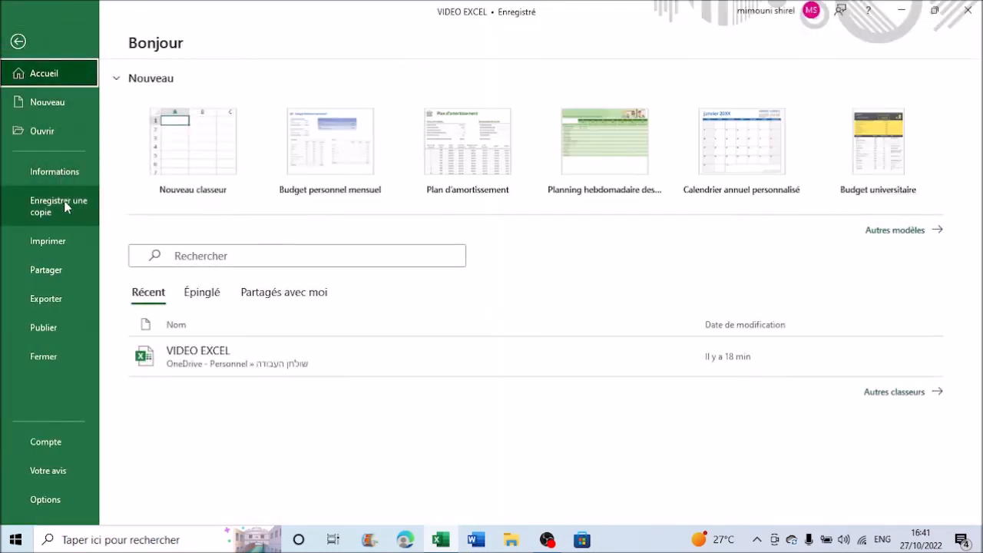
{"action": "left_click", "coordinate": [53, 240]}
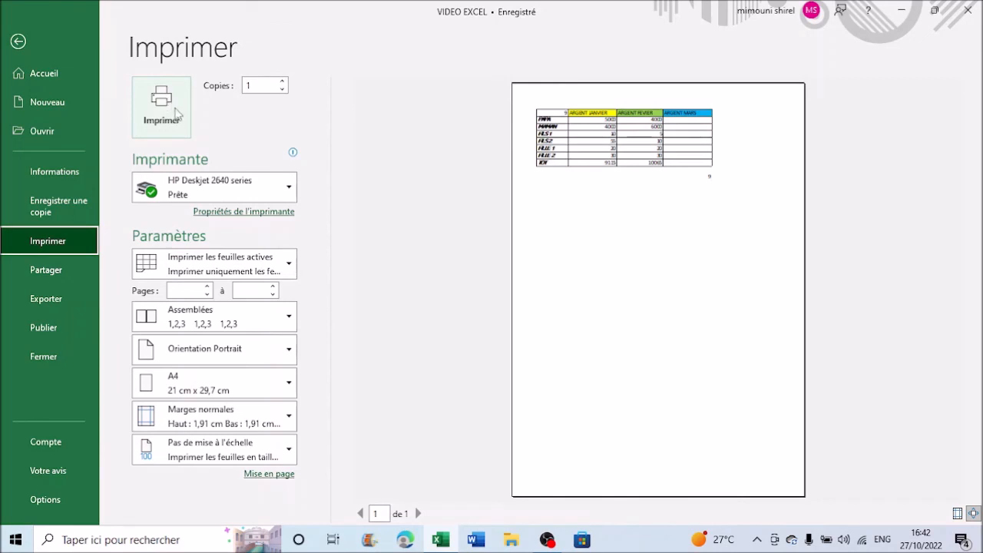
{"action": "left_click", "coordinate": [18, 43]}
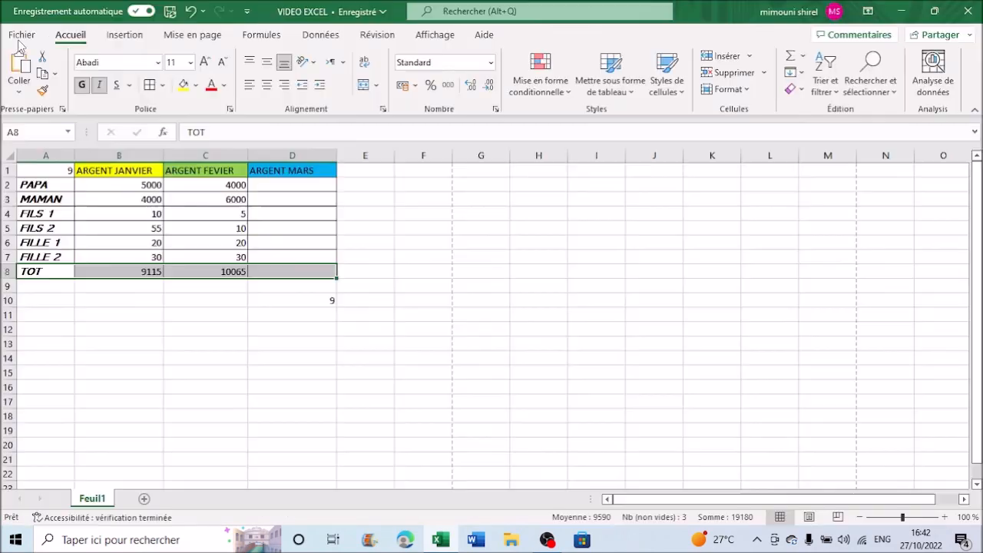
- Deselect the totals row and save the workbook
{"action": "left_click", "coordinate": [435, 212]}
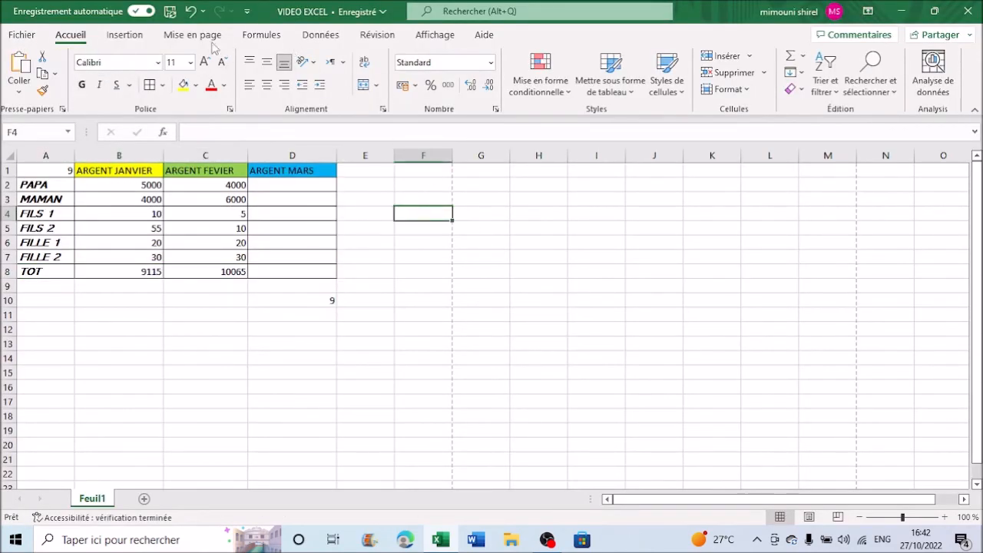
{"action": "left_click", "coordinate": [170, 12]}
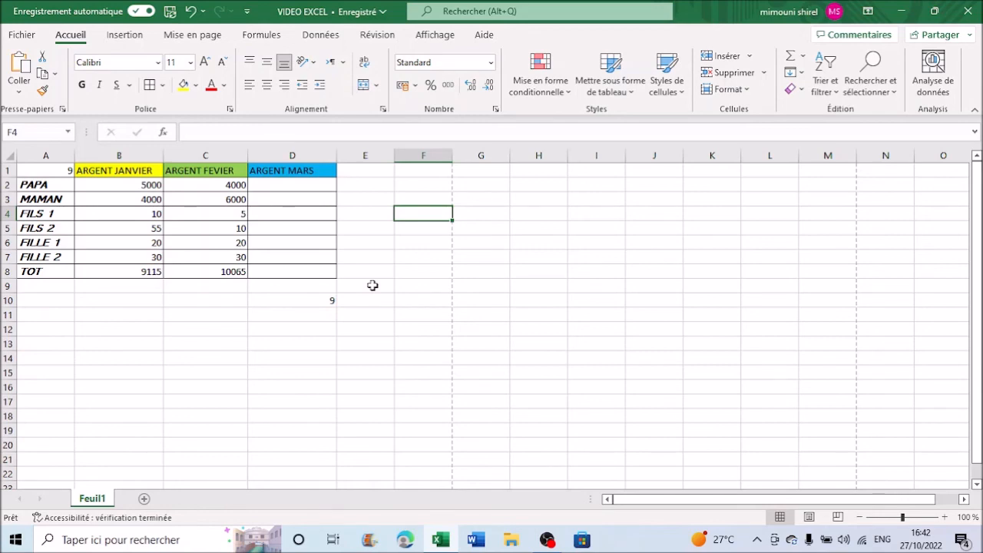
{"action": "type", "text": "6"}
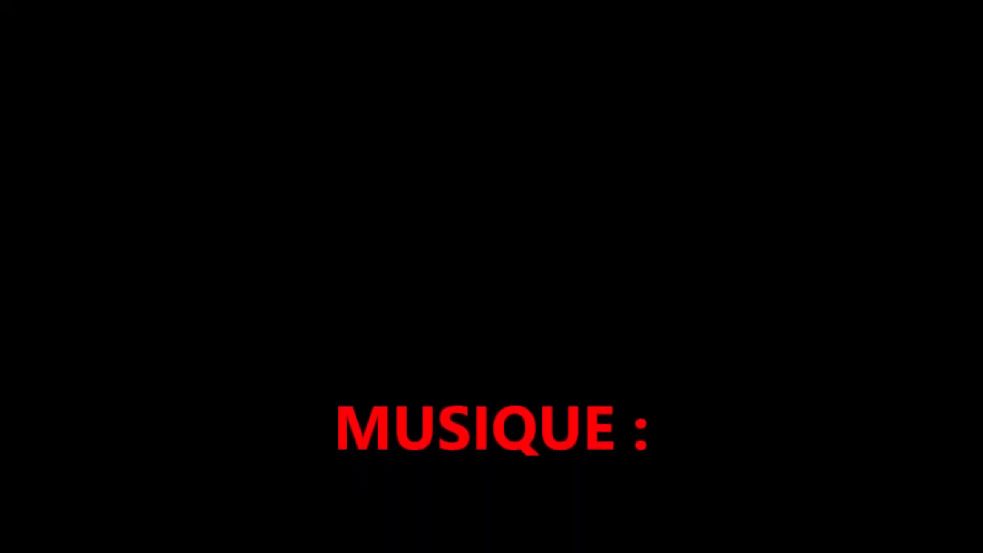